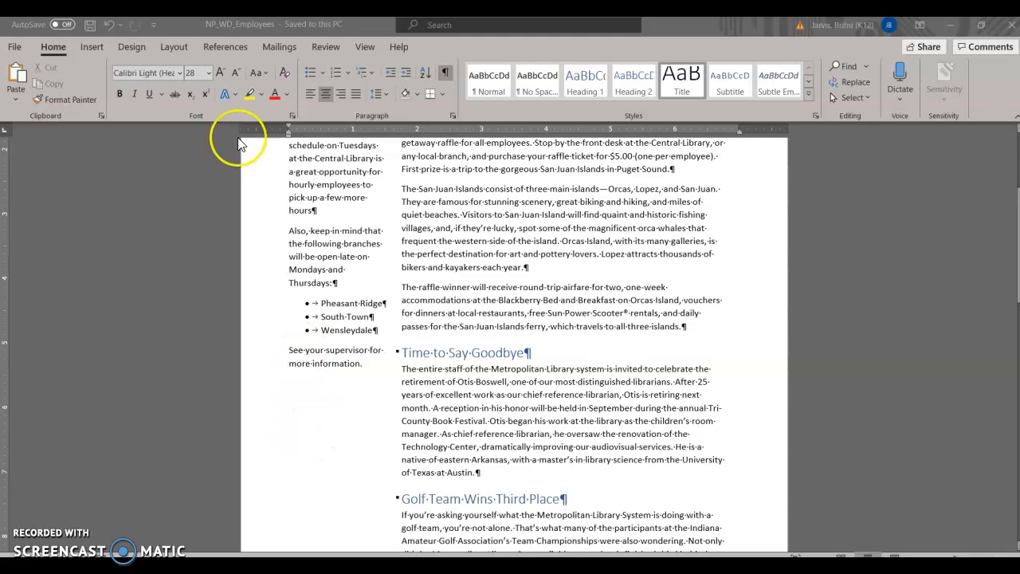
- Draw a rectangle about 2.4" high and 1.44" wide in the narrow column below the "See your supervisor for more information" paragraph
left_click(94, 50)
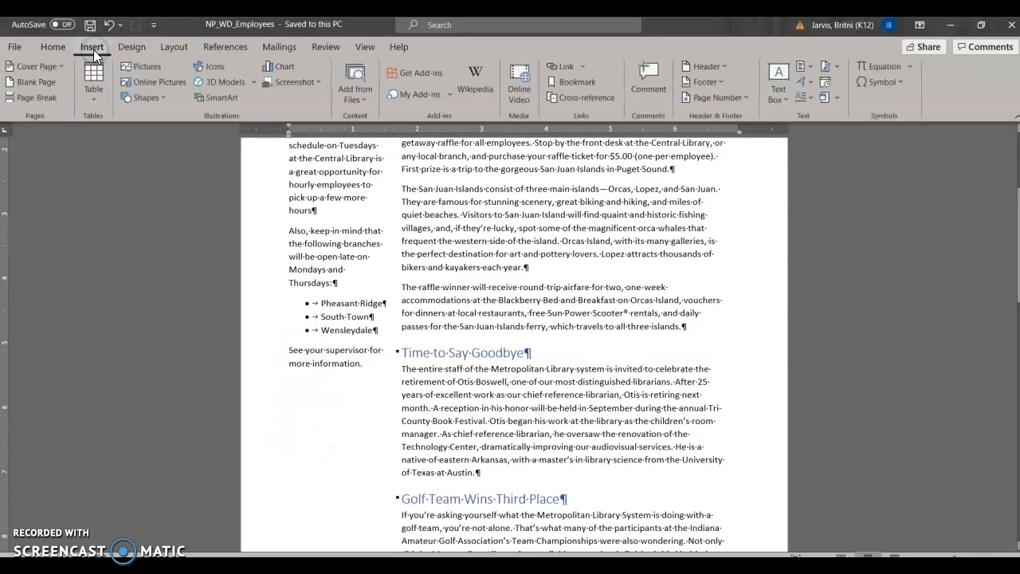
left_click(164, 97)
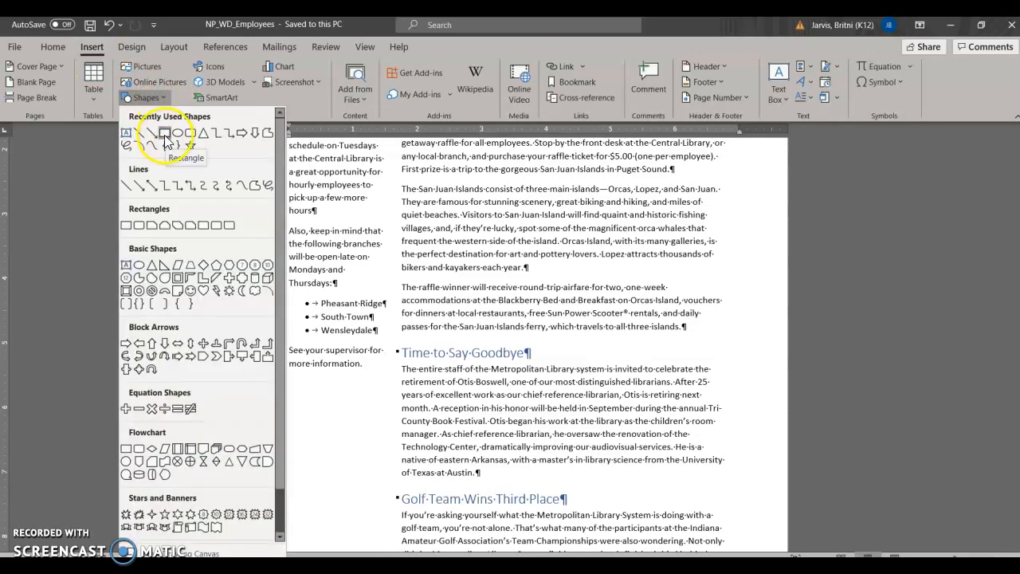
left_click(165, 134)
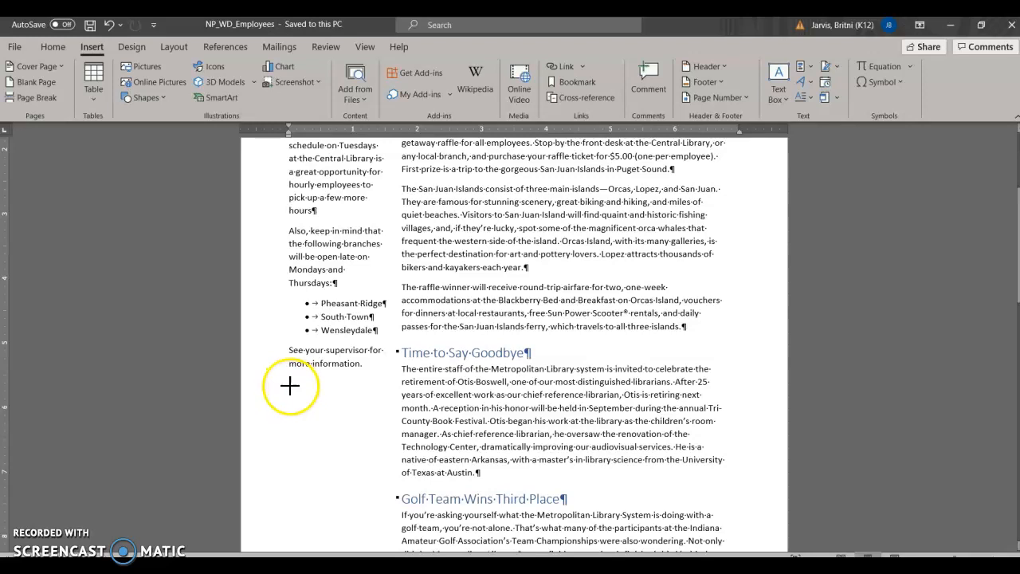
left_click_drag(290, 385, 382, 542)
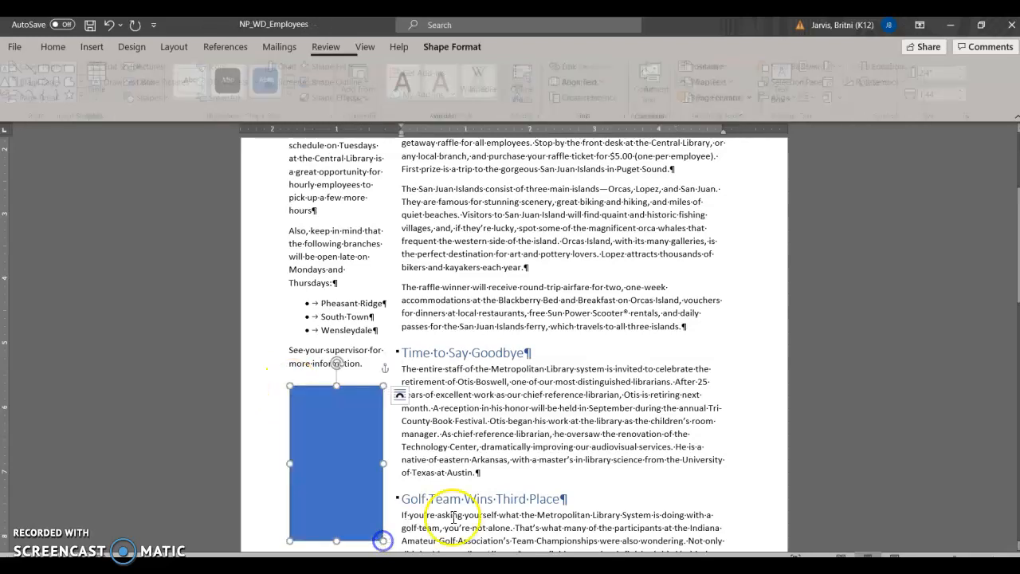
scroll(599, 480, "down", 1)
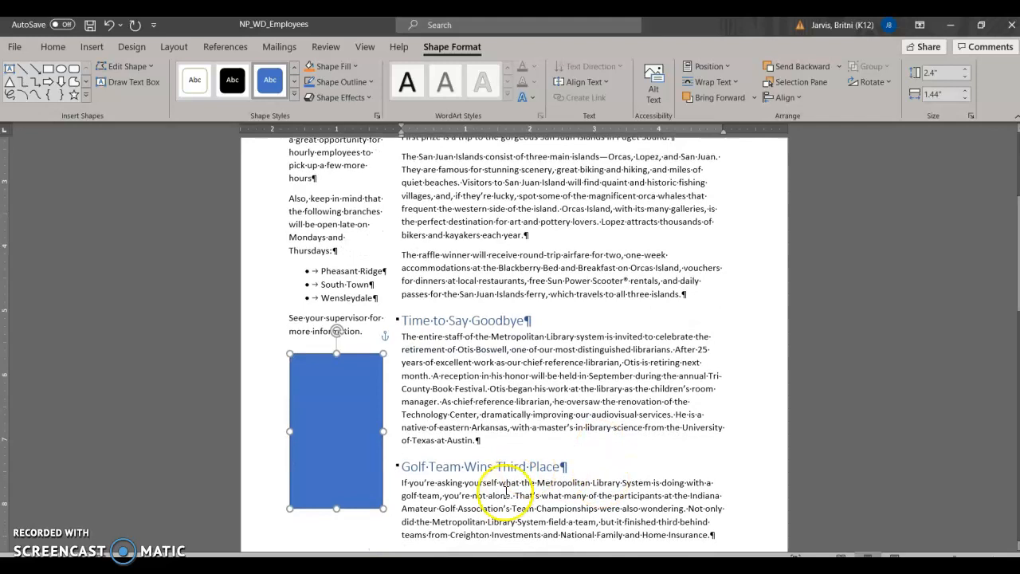
- Set the rectangle's height to 2.5" and its width to 1.5"
left_click(338, 466)
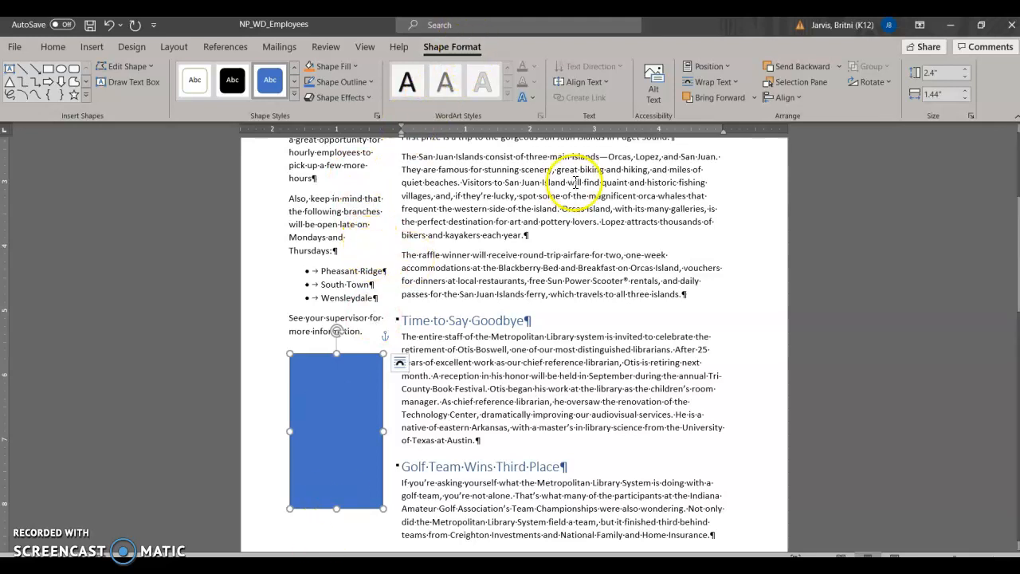
left_click(425, 50)
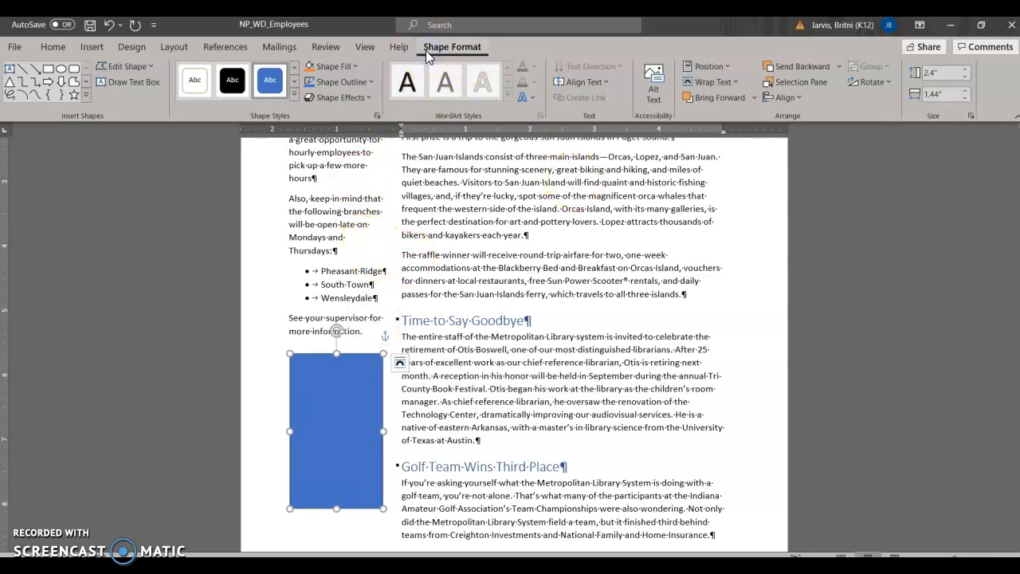
left_click(931, 74)
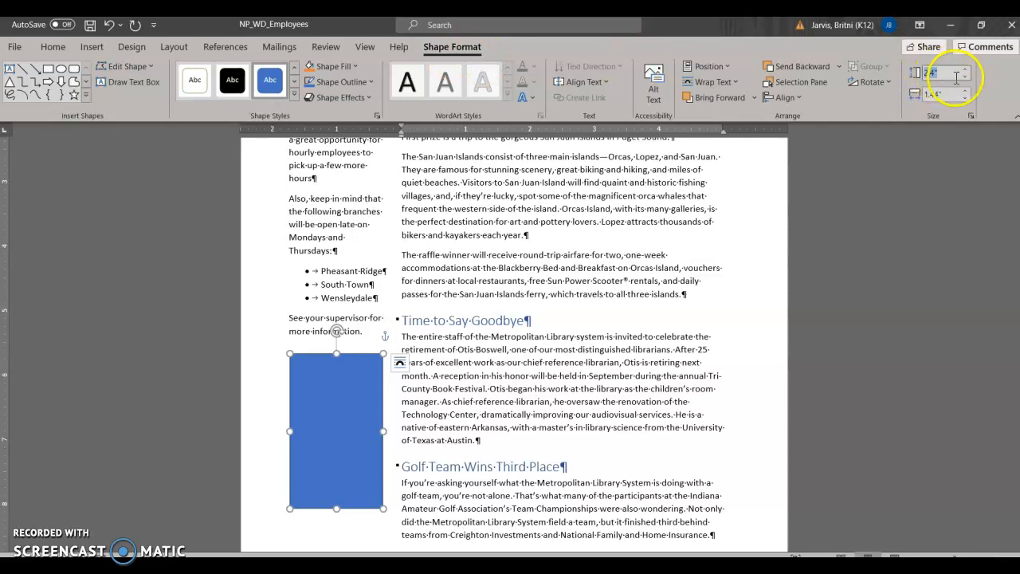
type("2.5")
left_click(931, 96)
type("1.5")
key("Return")
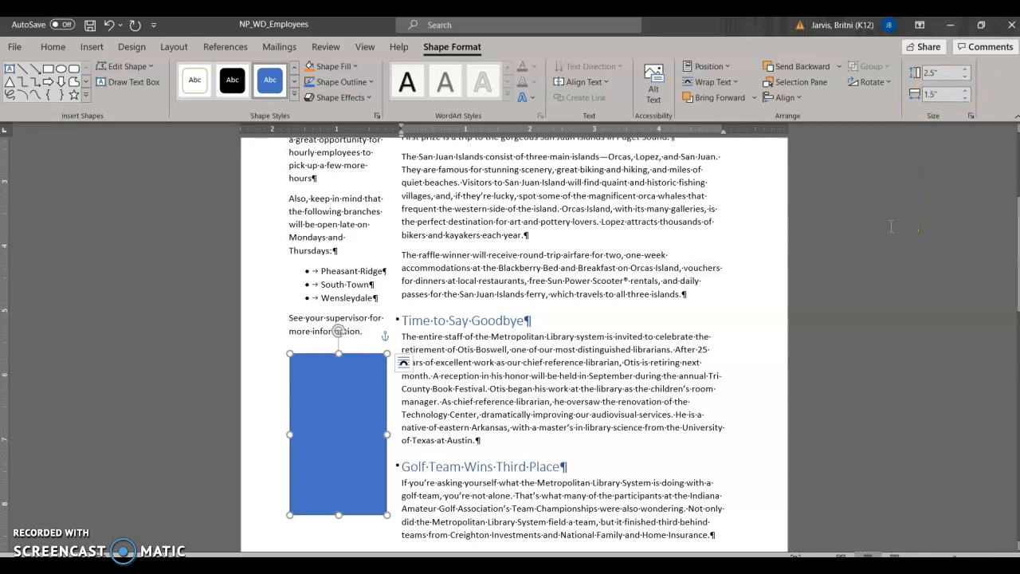
mouse_move(879, 223)
left_mouse_down()
mouse_move(844, 226)
mouse_move(901, 248)
left_mouse_up()
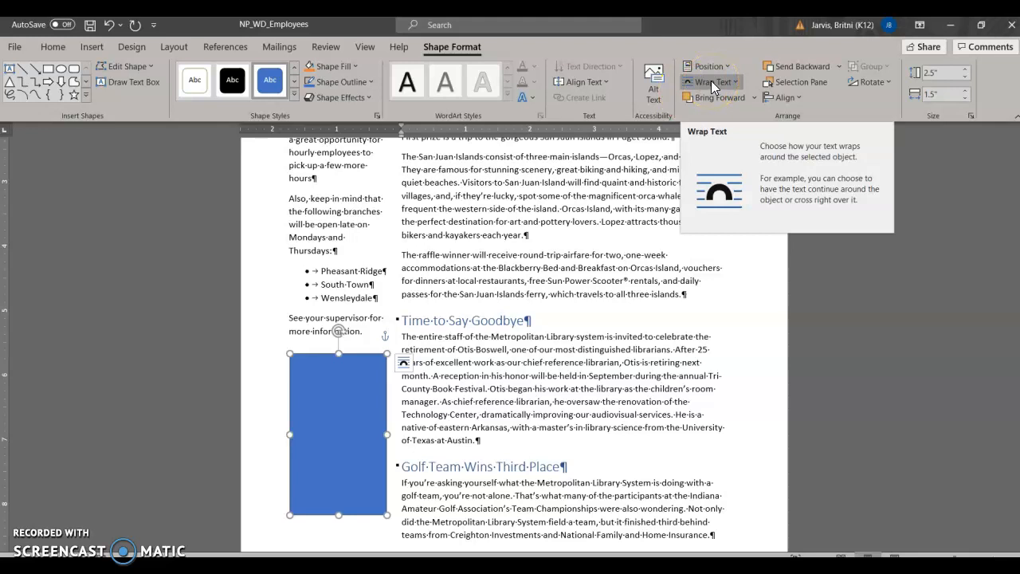
- Fix the rectangle's position on the page and move it up directly beneath the bulleted list of branches
left_click(404, 366)
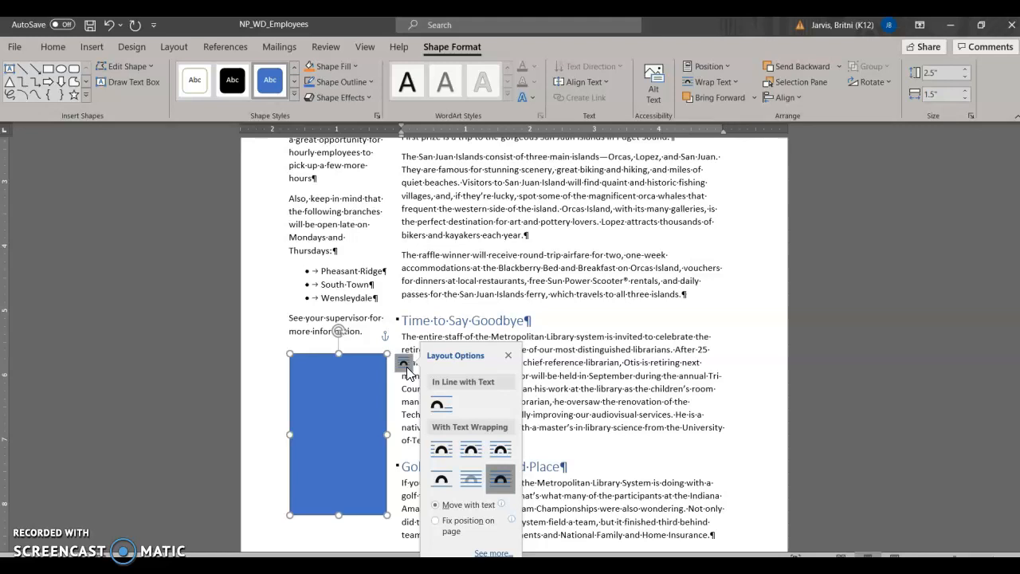
left_click(437, 522)
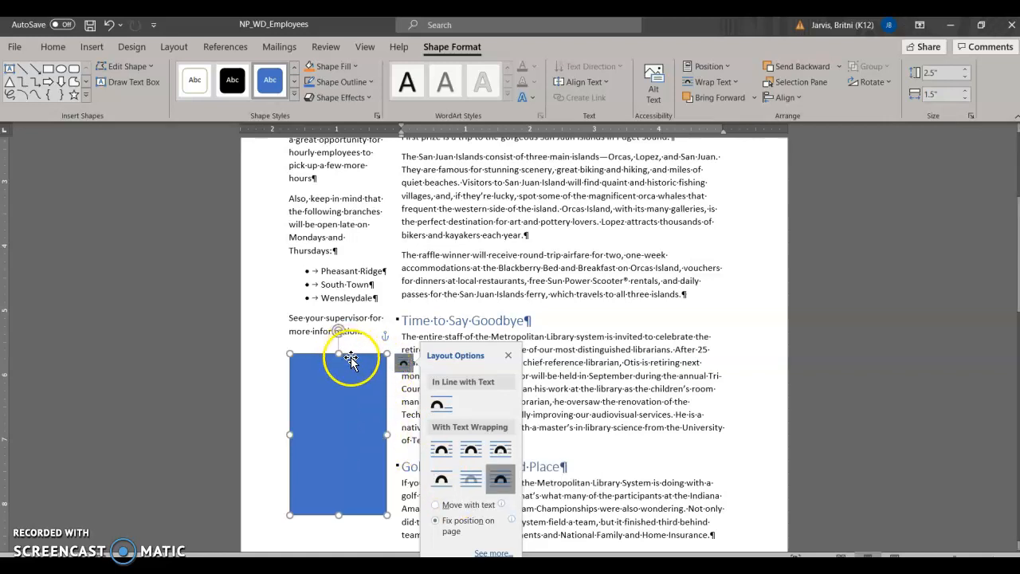
left_click_drag(342, 352, 339, 300)
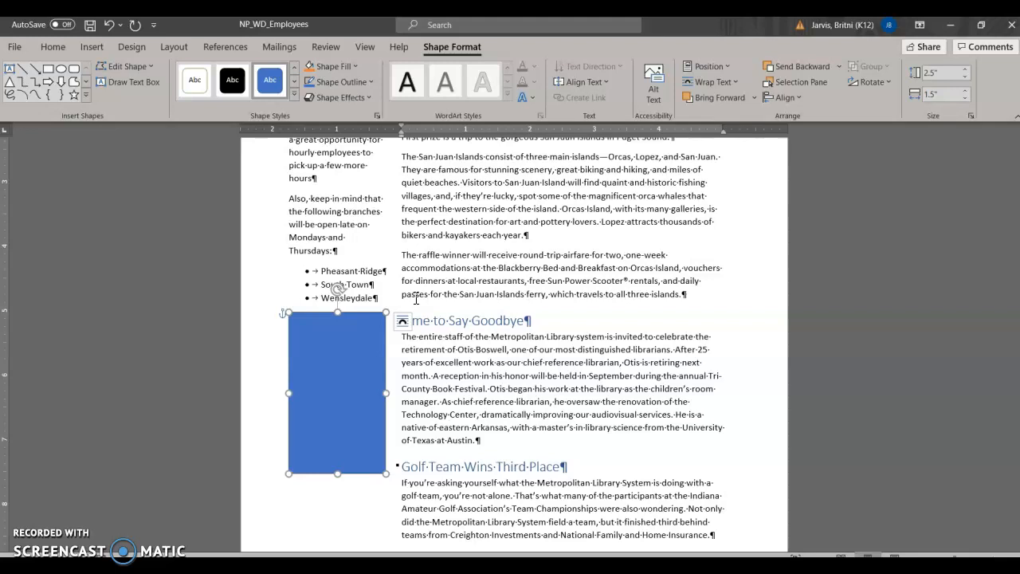
- Copy the first sentence of the "Time to Say Goodbye" article and display the collected clipboard items
left_click_drag(400, 335, 671, 351)
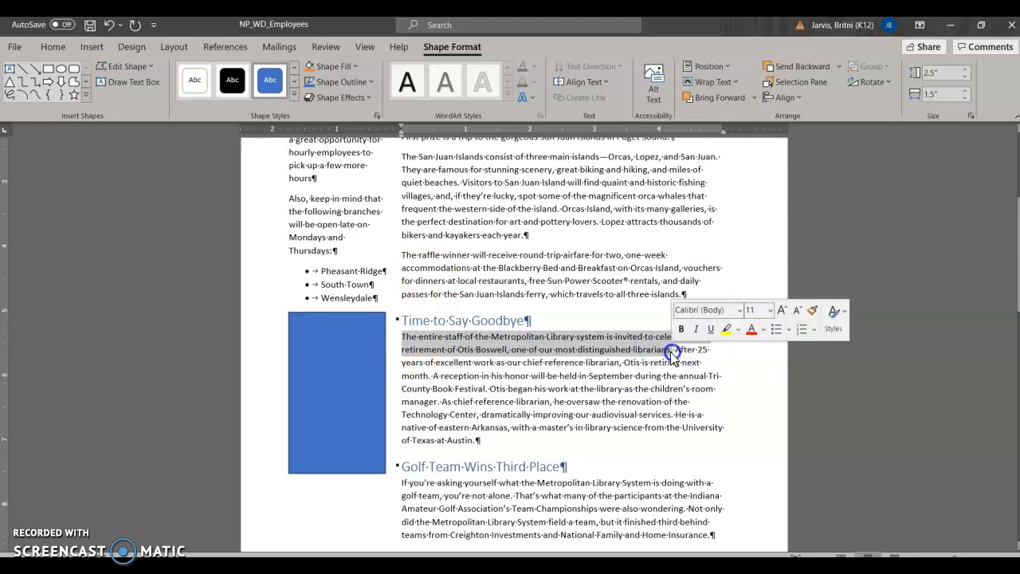
left_click(49, 86)
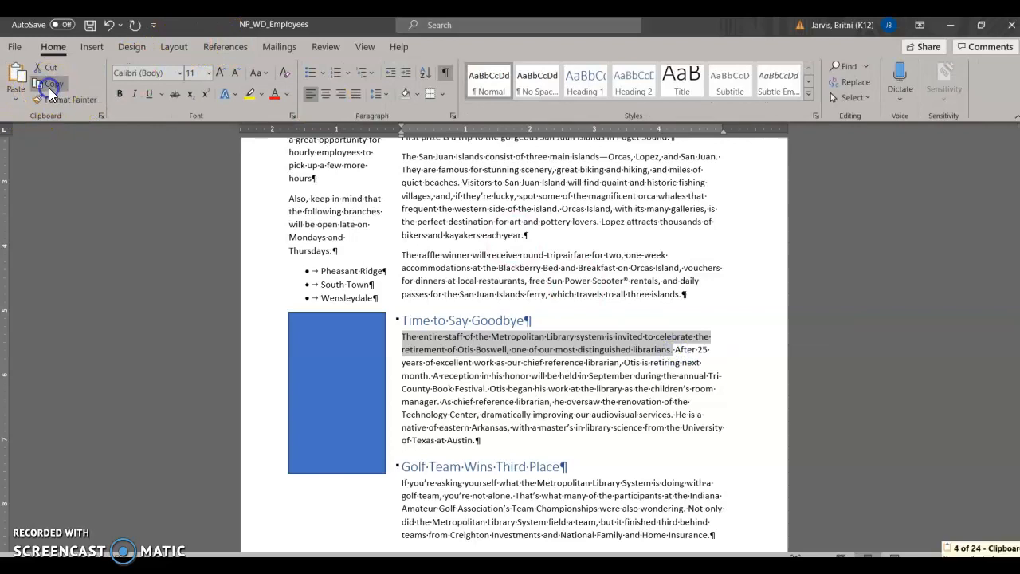
left_click(103, 115)
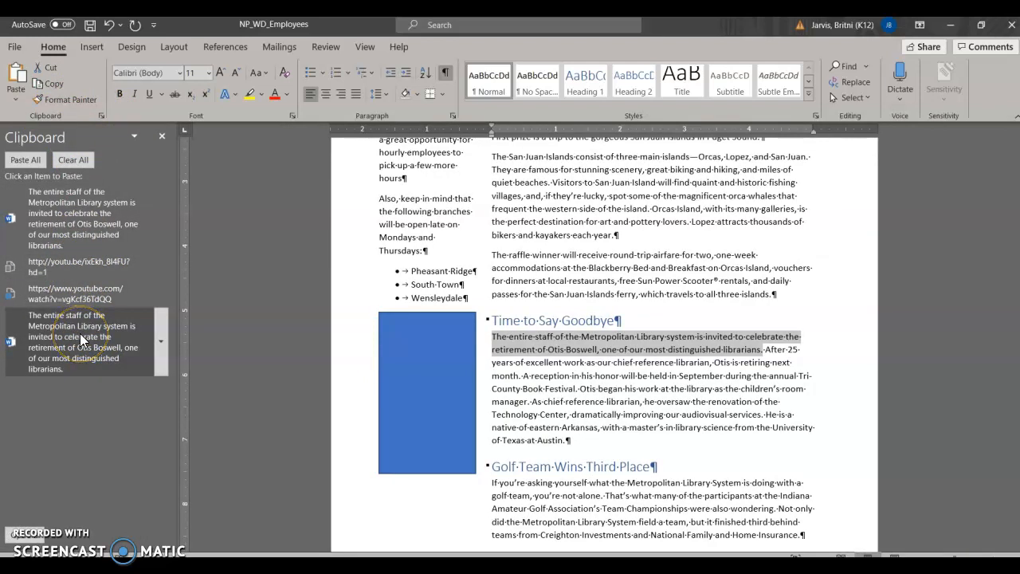
- Delete the duplicate sentence and the two YouTube links from the clipboard, and paste the remaining sentence into the rectangle
left_click(162, 343)
left_click(146, 404)
left_click(164, 294)
left_click(159, 335)
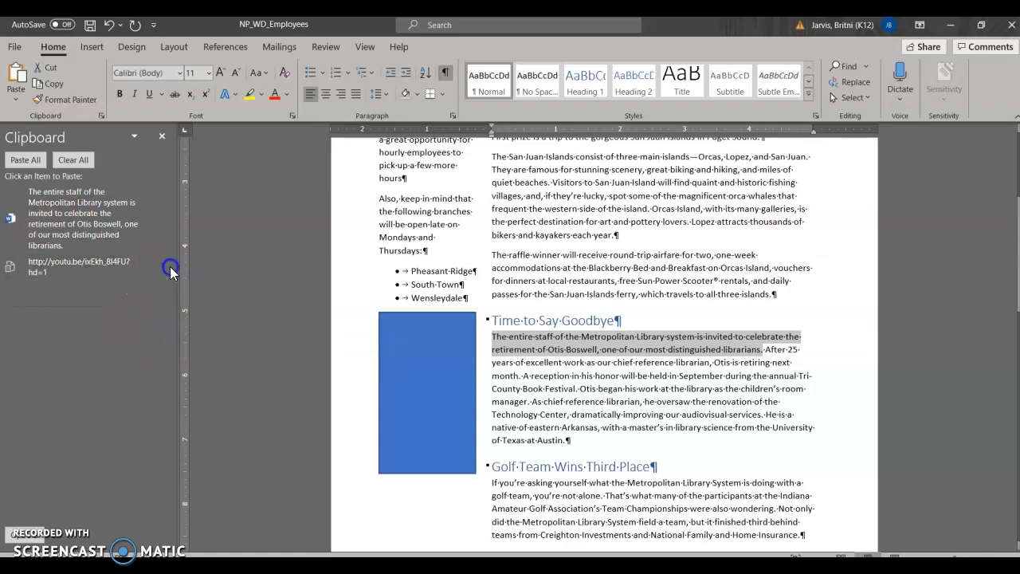
left_click(168, 267)
left_click(133, 316)
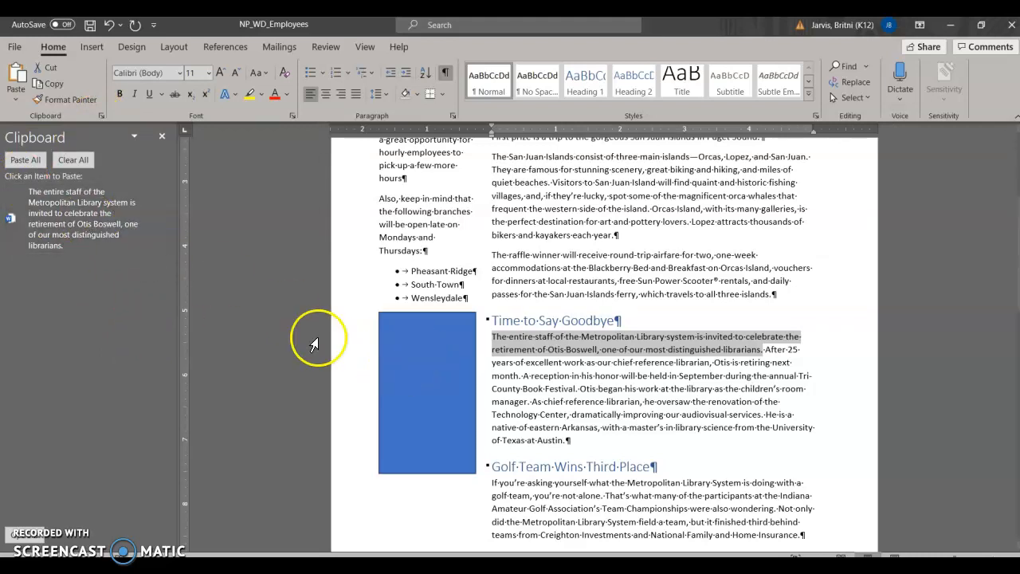
left_click(429, 375)
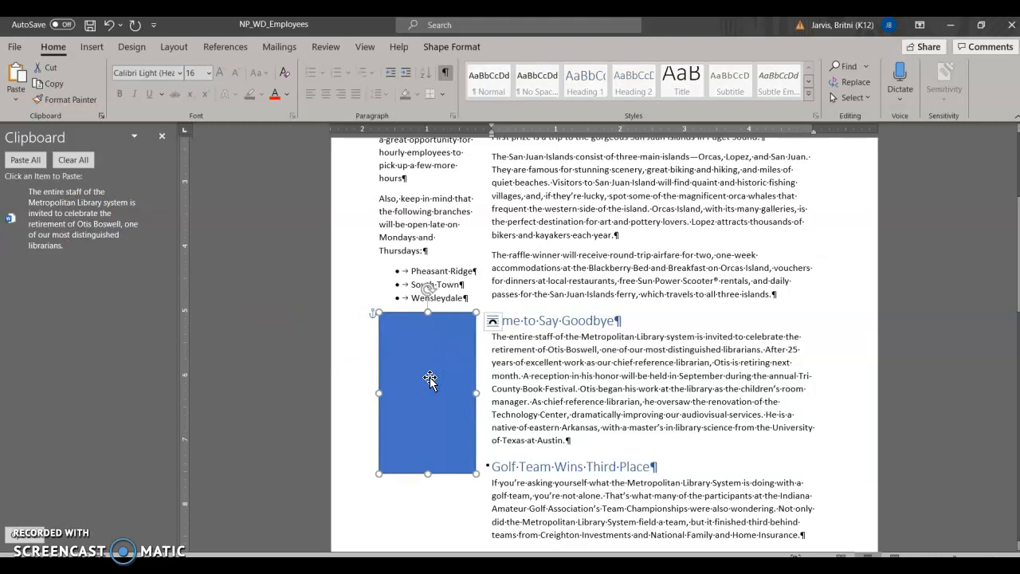
left_click(83, 223)
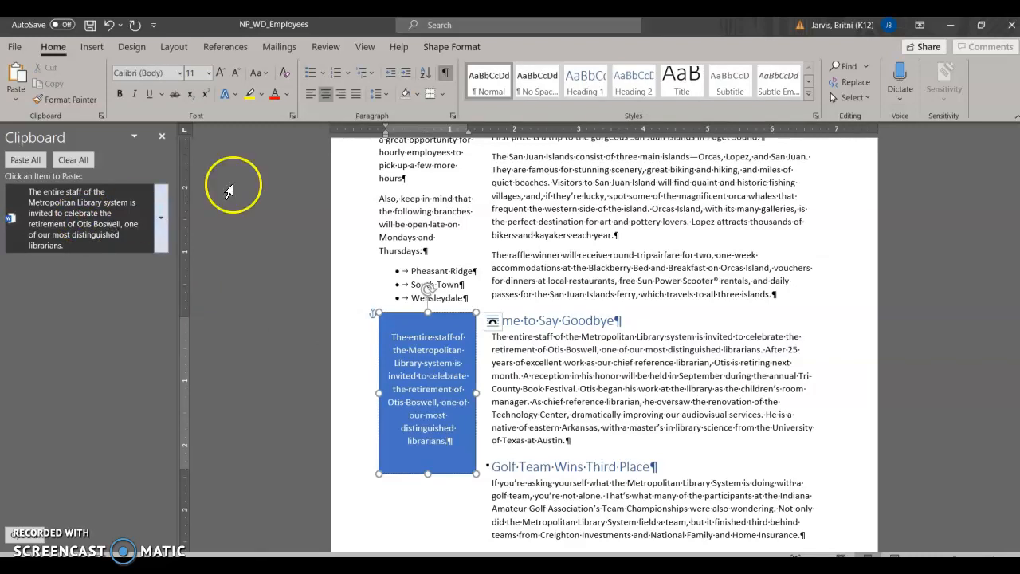
- Try centering the rectangle between the page margins, and return it to the narrow column below the bulleted list
left_click(439, 46)
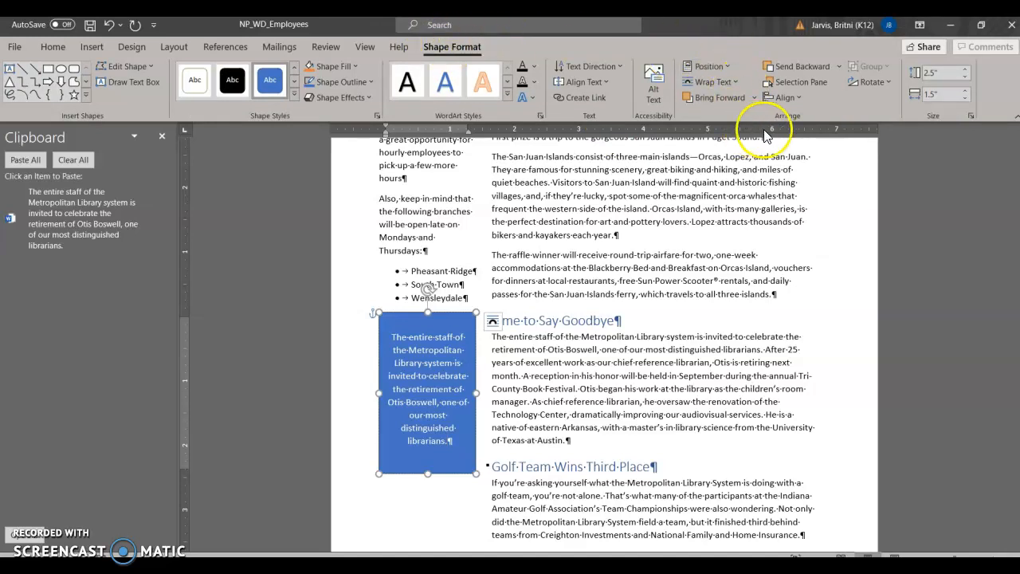
left_click(799, 99)
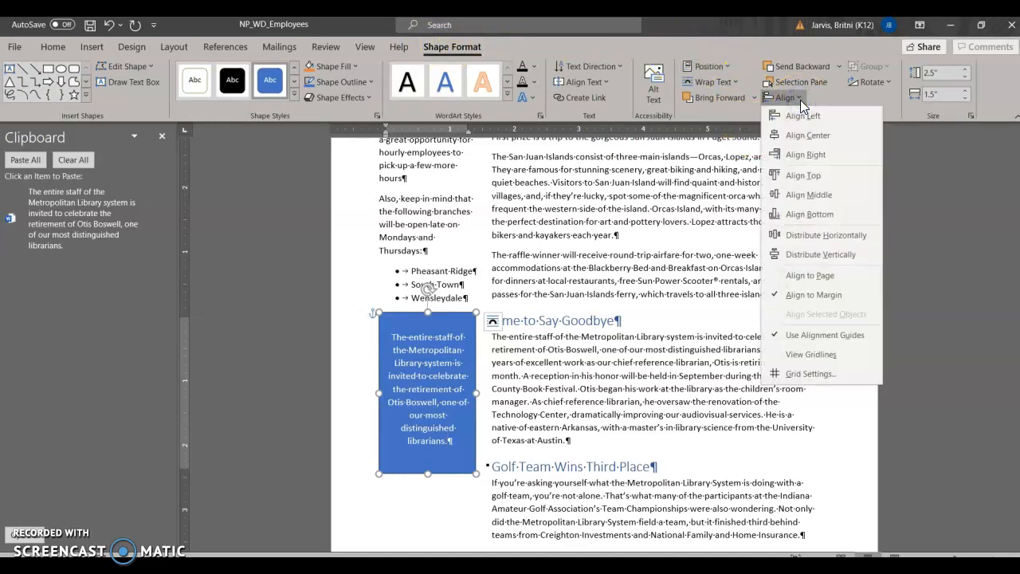
left_click(805, 135)
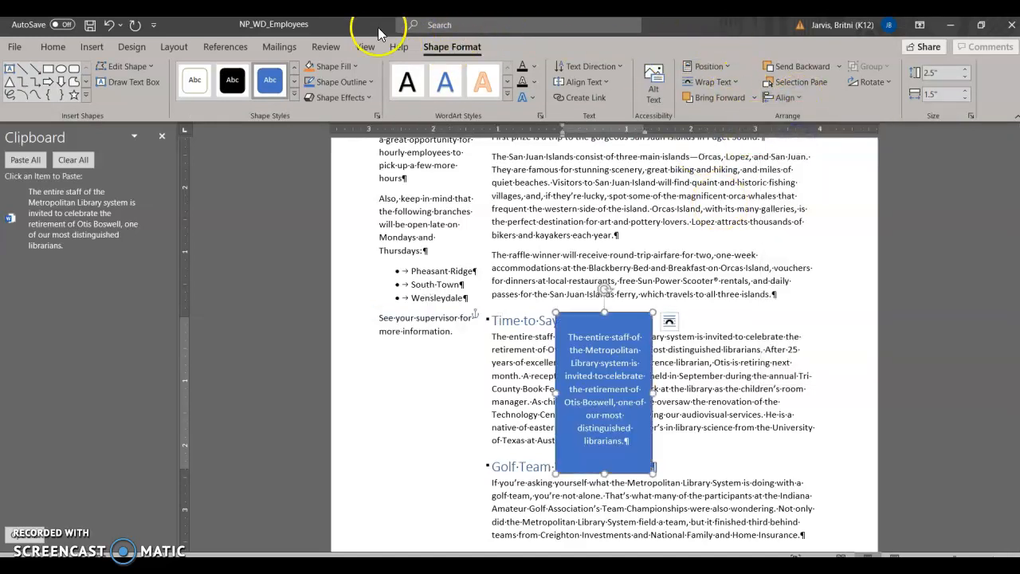
left_click(586, 313)
left_click_drag(586, 313, 410, 315)
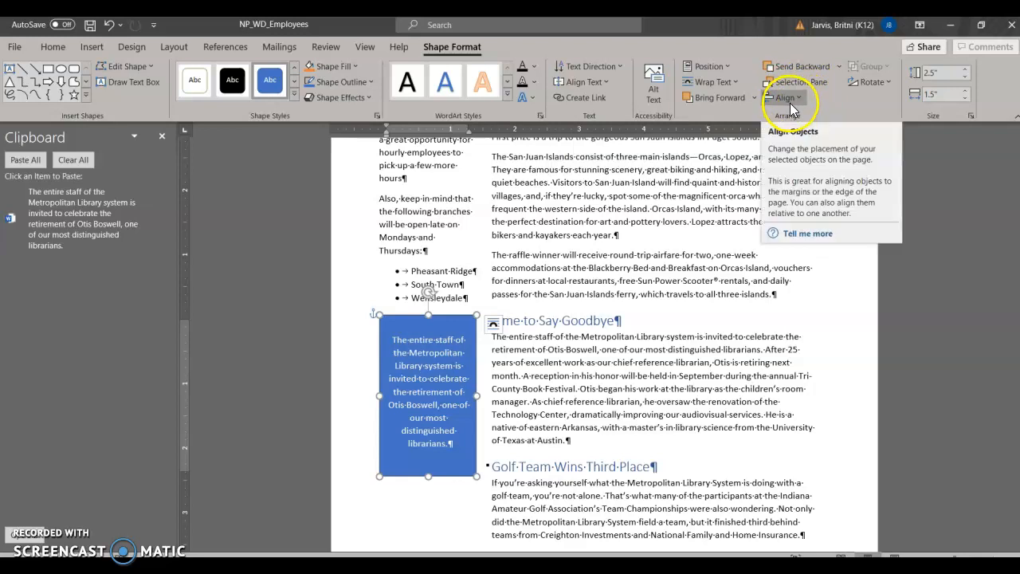
left_click(590, 85)
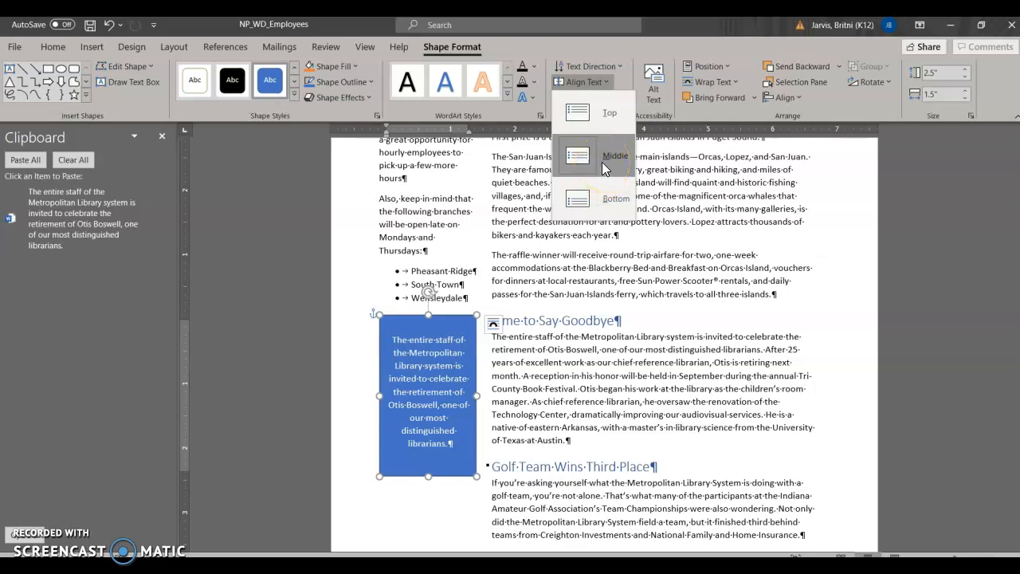
left_click(431, 378)
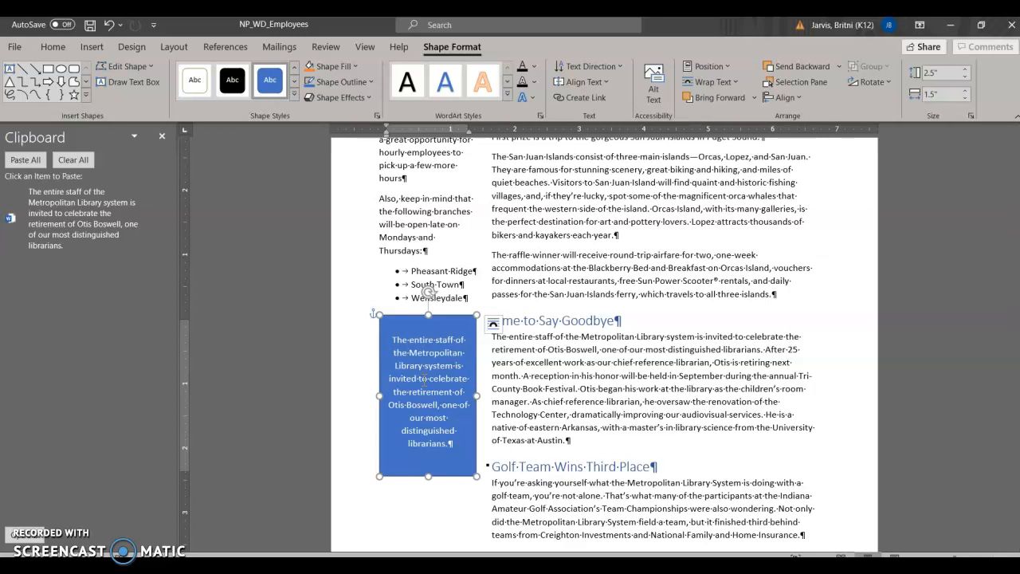
- Apply the light orange theme style from the fourth row of the theme styles to the rectangle
left_click(413, 315)
left_click(459, 52)
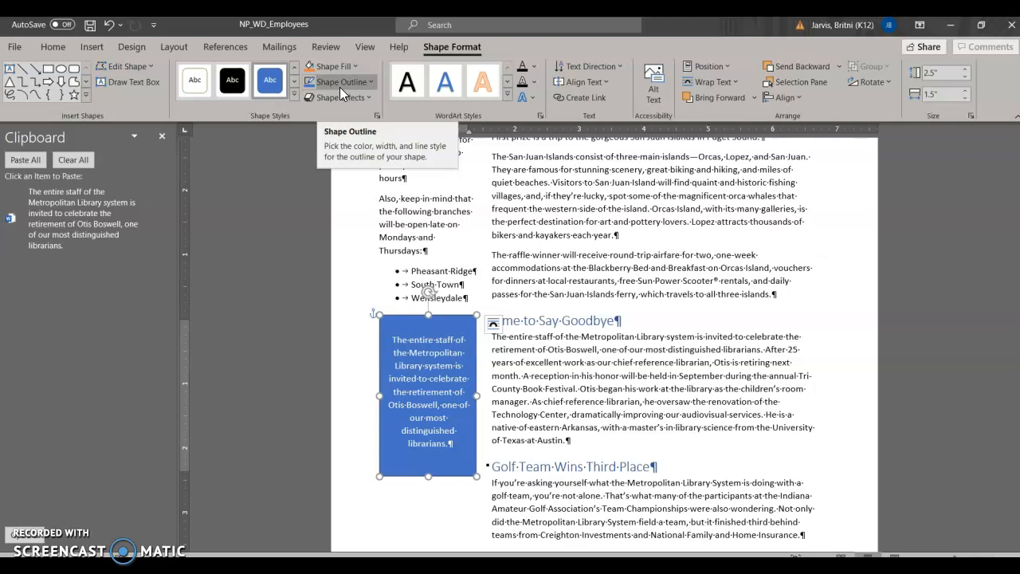
left_click(294, 96)
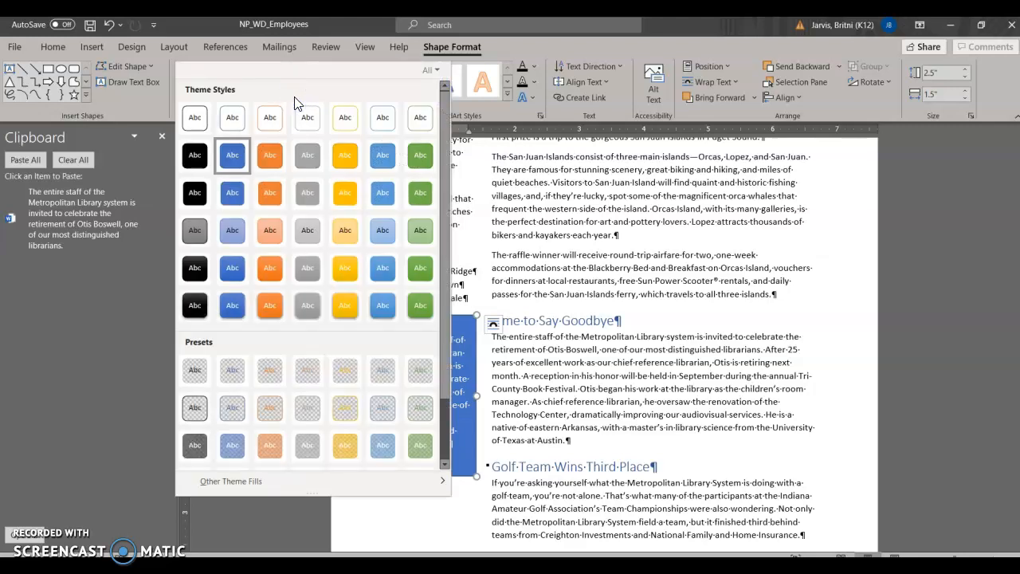
left_click(266, 237)
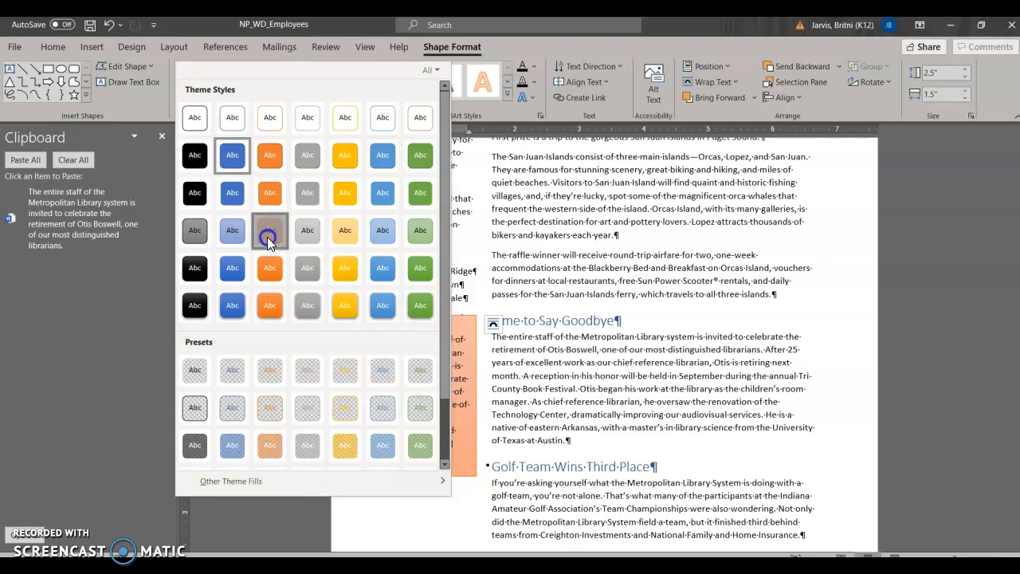
left_click(414, 344)
left_click(401, 317)
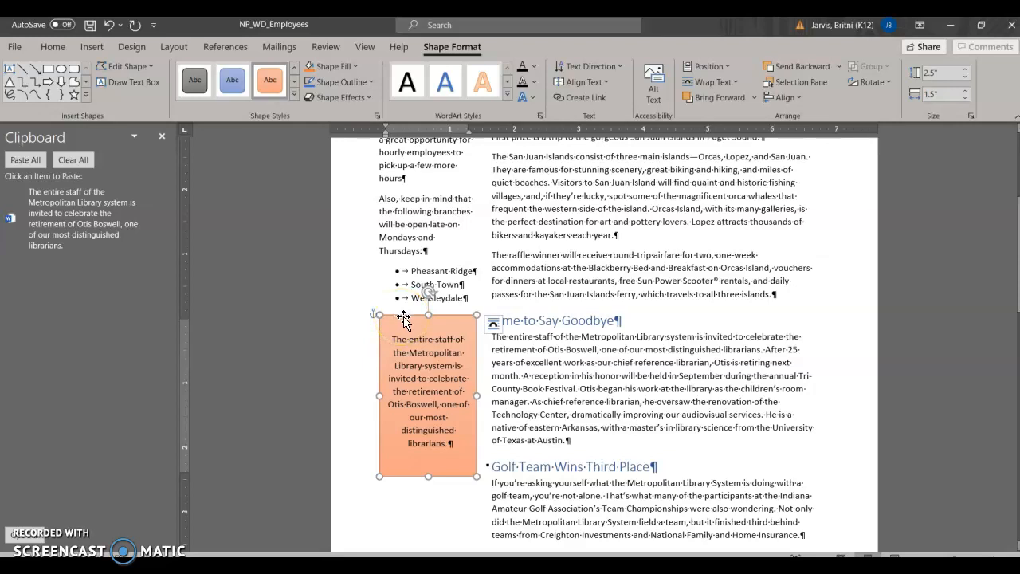
left_click(427, 319)
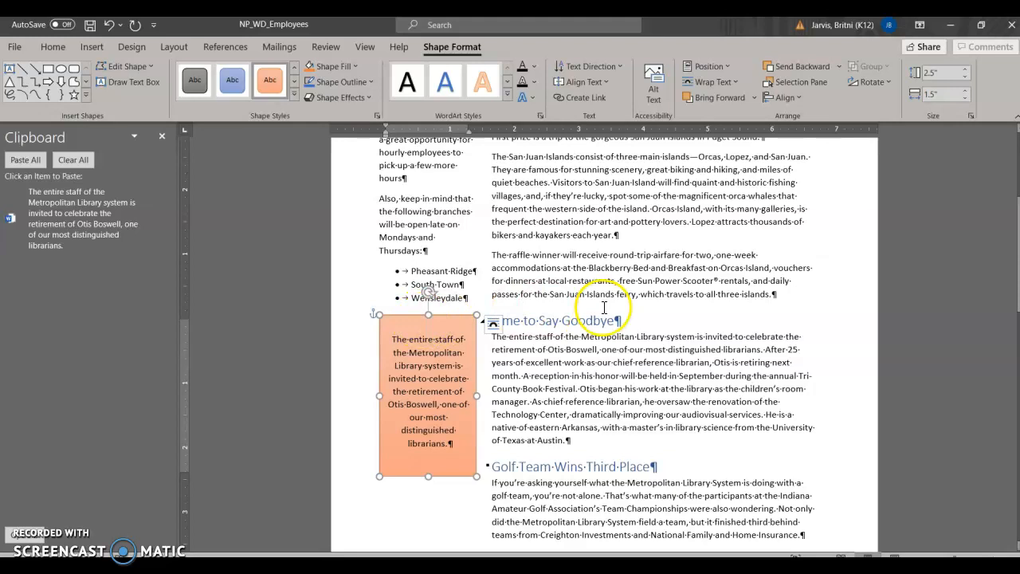
- Insert an Ion Sidebar 1 text box at the "Congratulations to the whole team!" paragraph above the Inga Peterson Honored article
scroll(602, 311, "down", 10)
scroll(603, 311, "down", 5)
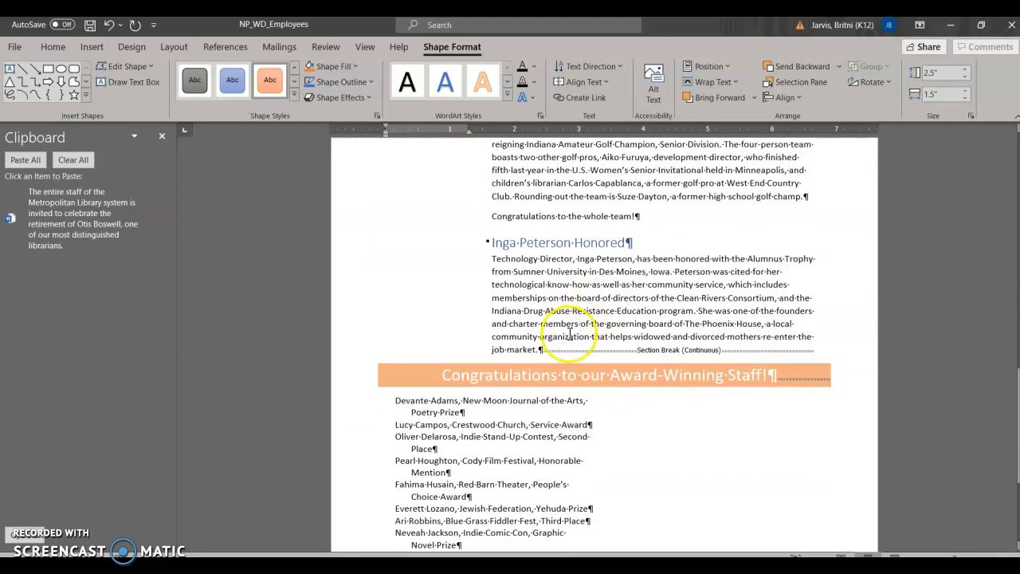
left_click(563, 364)
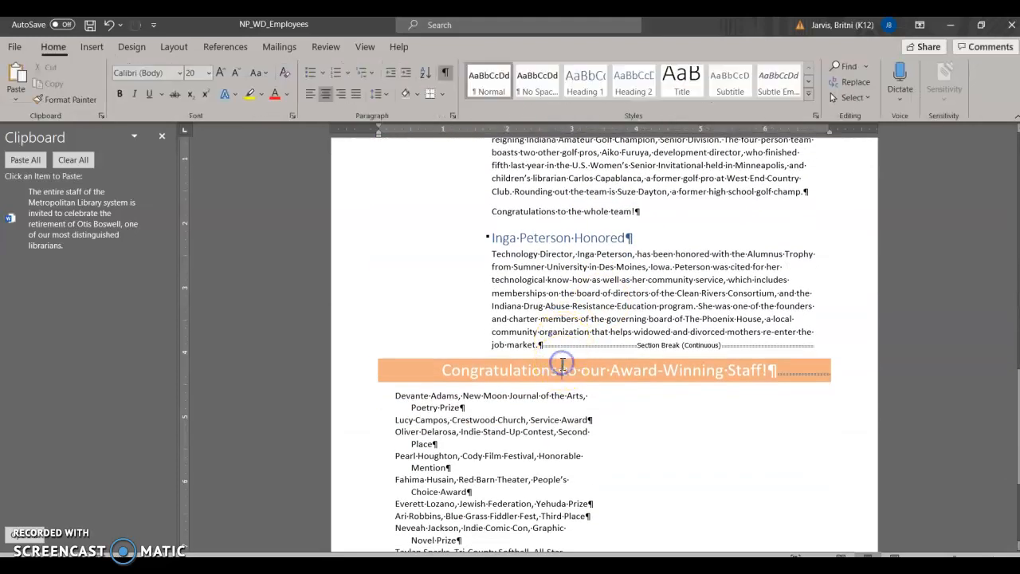
left_click(514, 371)
scroll(514, 371, "up", 1)
left_click(558, 248)
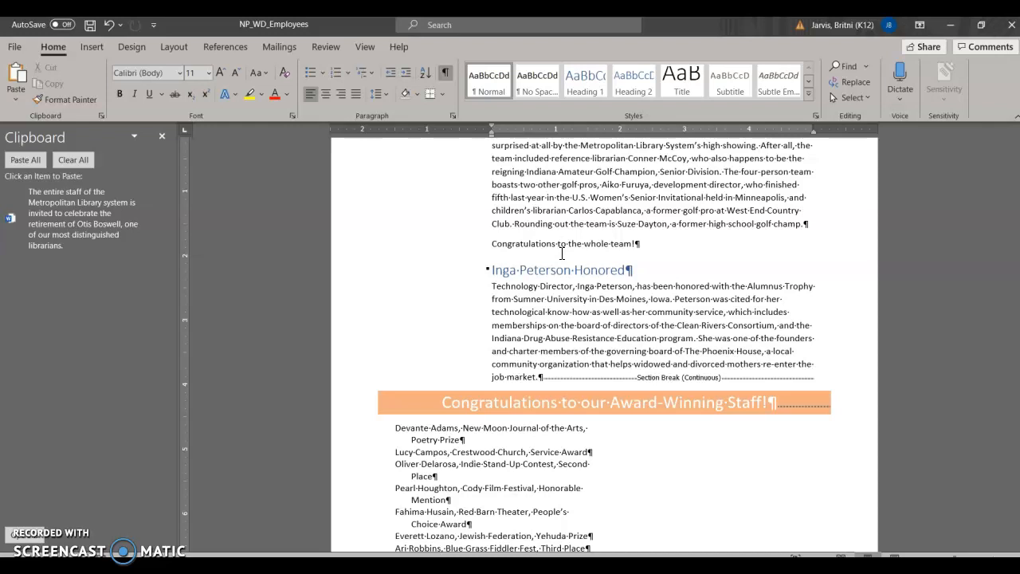
left_click(92, 47)
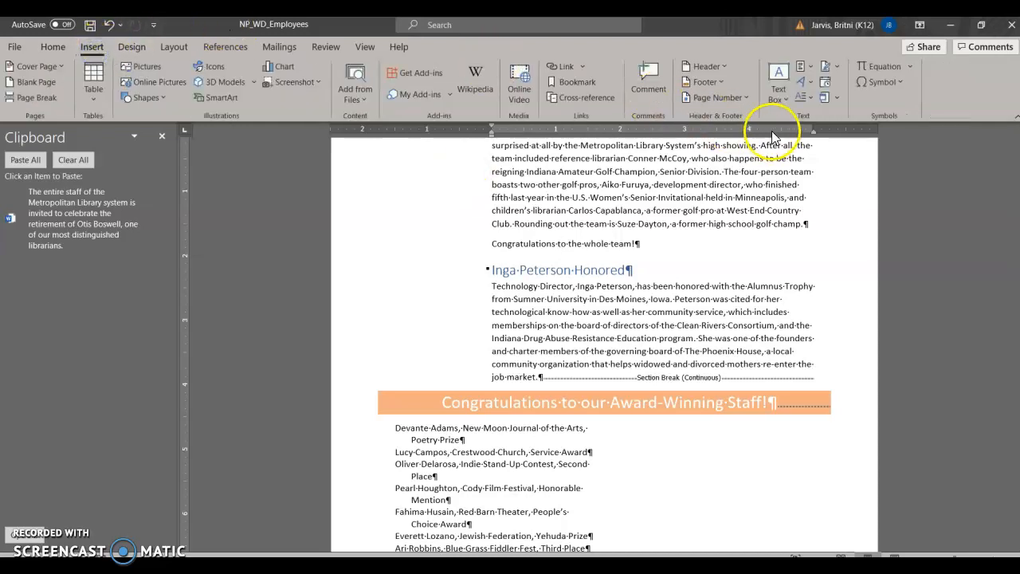
left_click(789, 99)
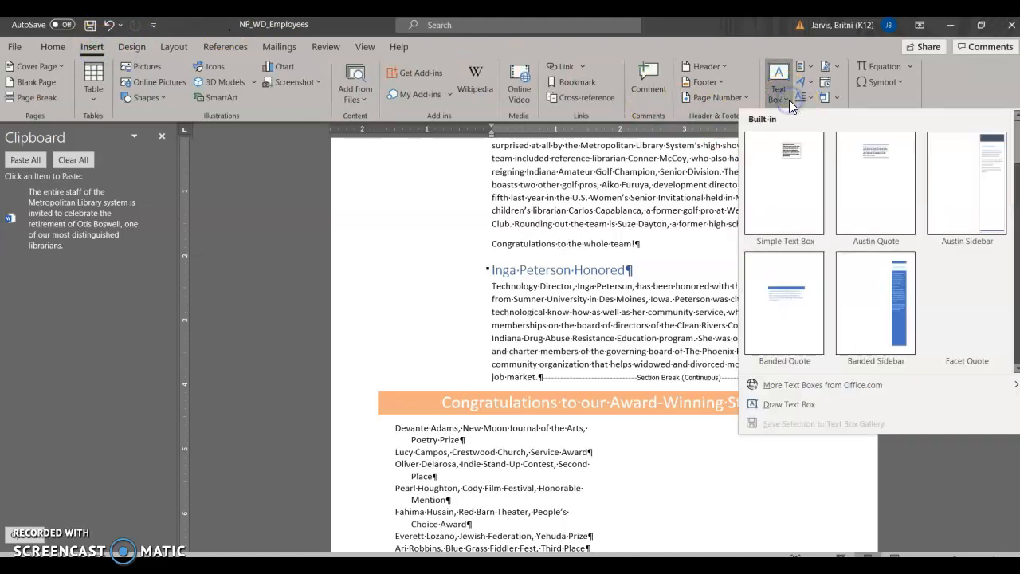
scroll(869, 255, "down", 5)
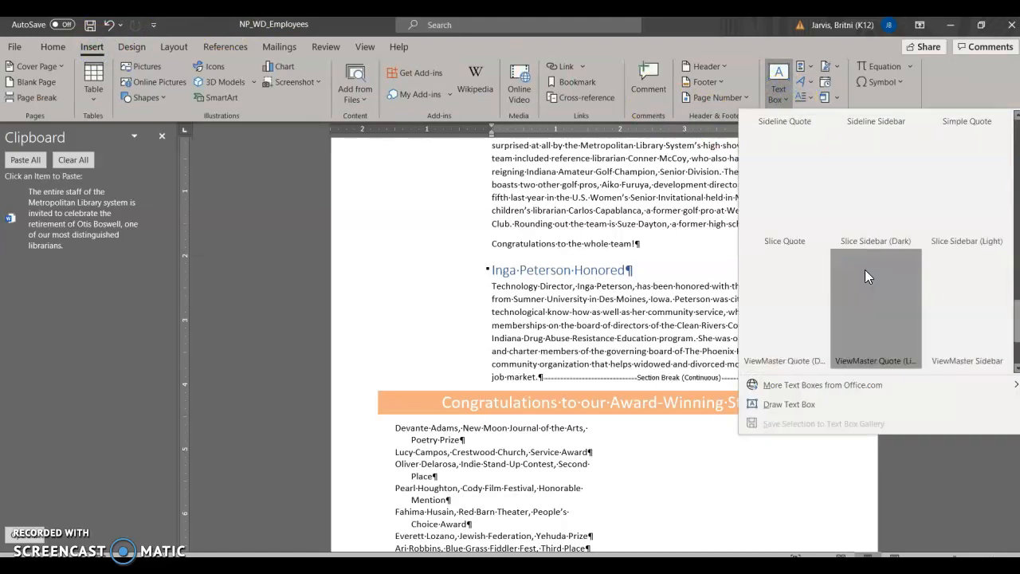
scroll(872, 307, "down", 1)
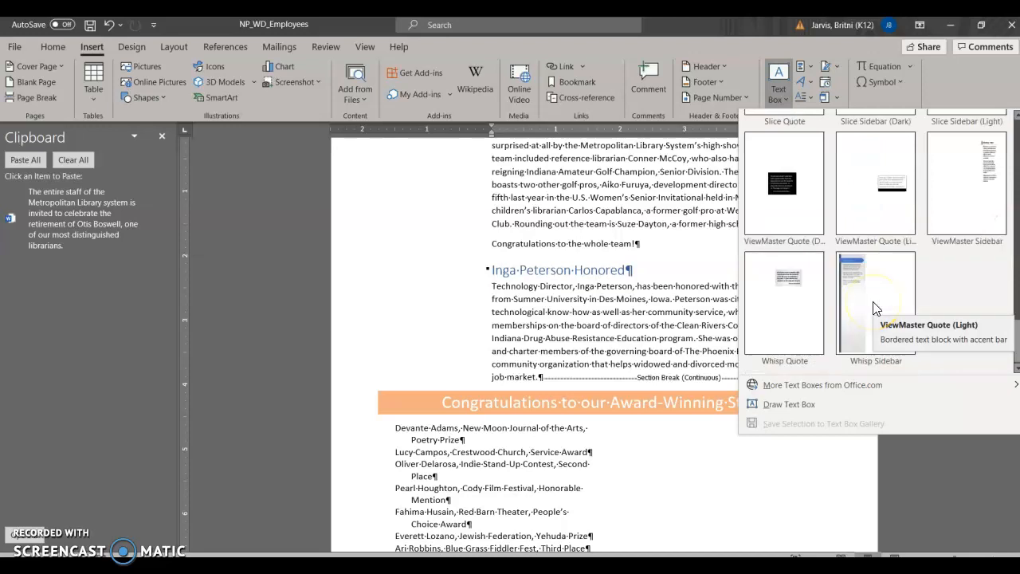
scroll(874, 307, "up", 5)
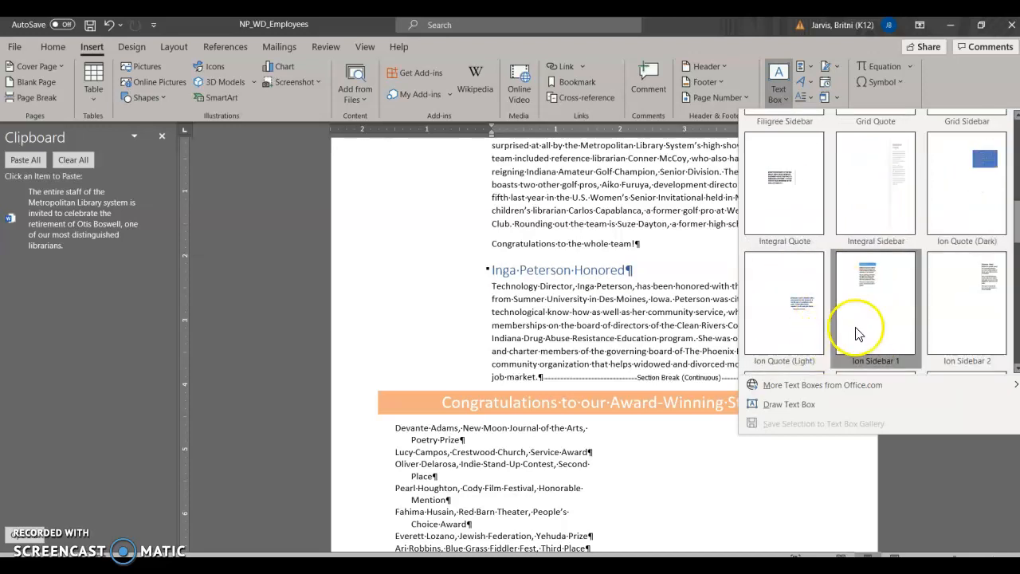
left_click(857, 332)
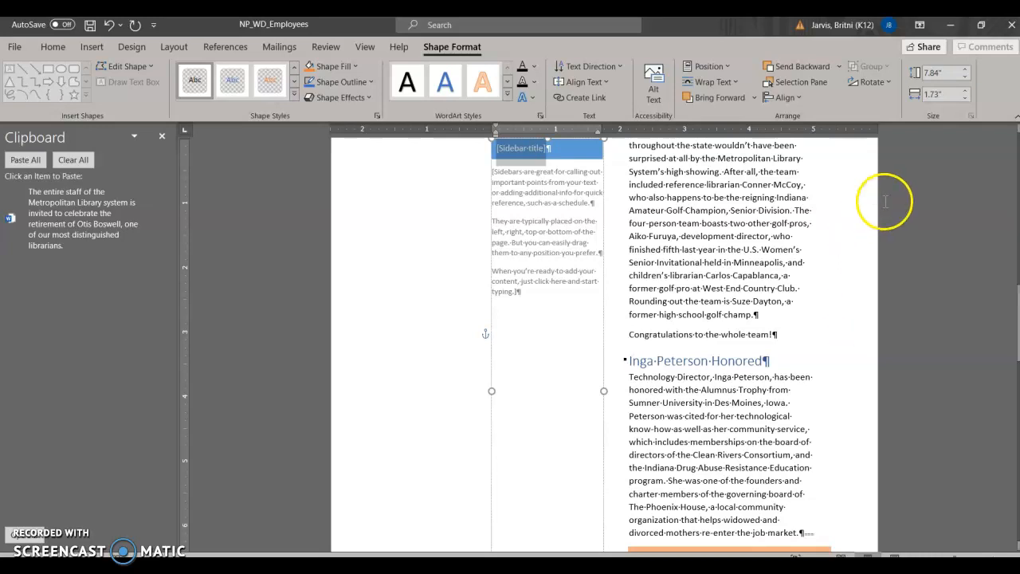
- Set the new sidebar's text wrapping to In Front of Text
scroll(948, 199, "up", 2)
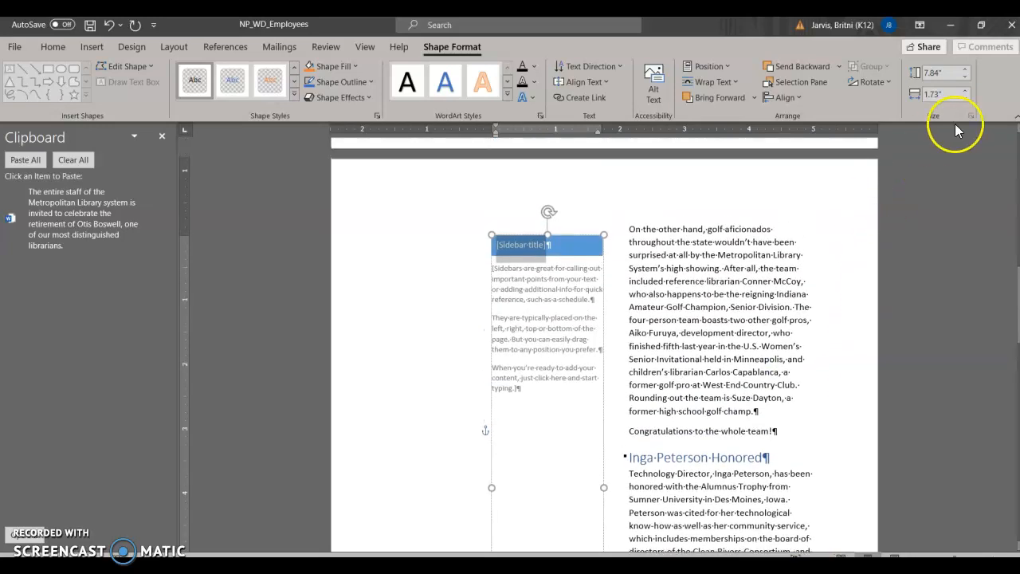
left_click(602, 267)
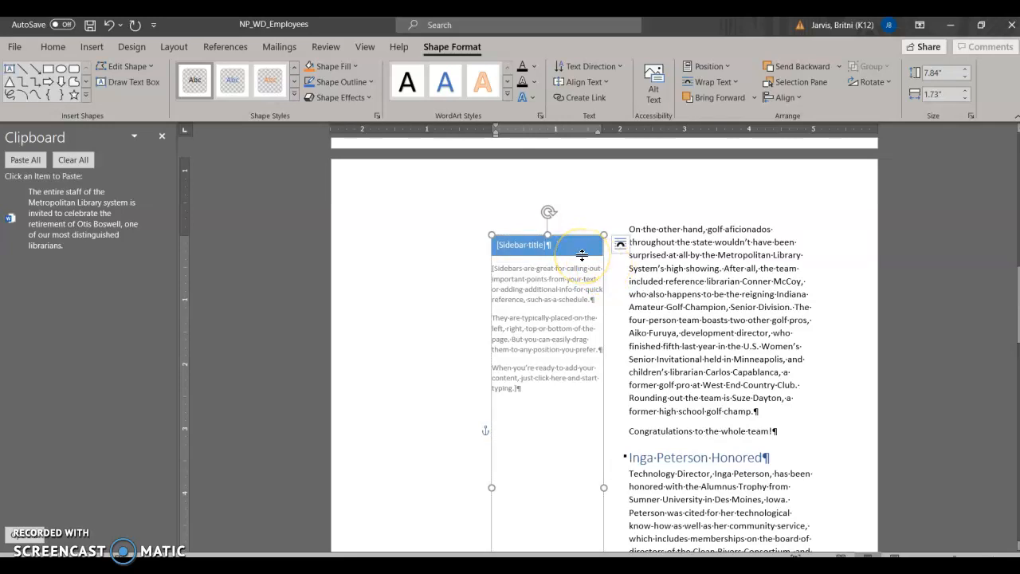
left_click(620, 244)
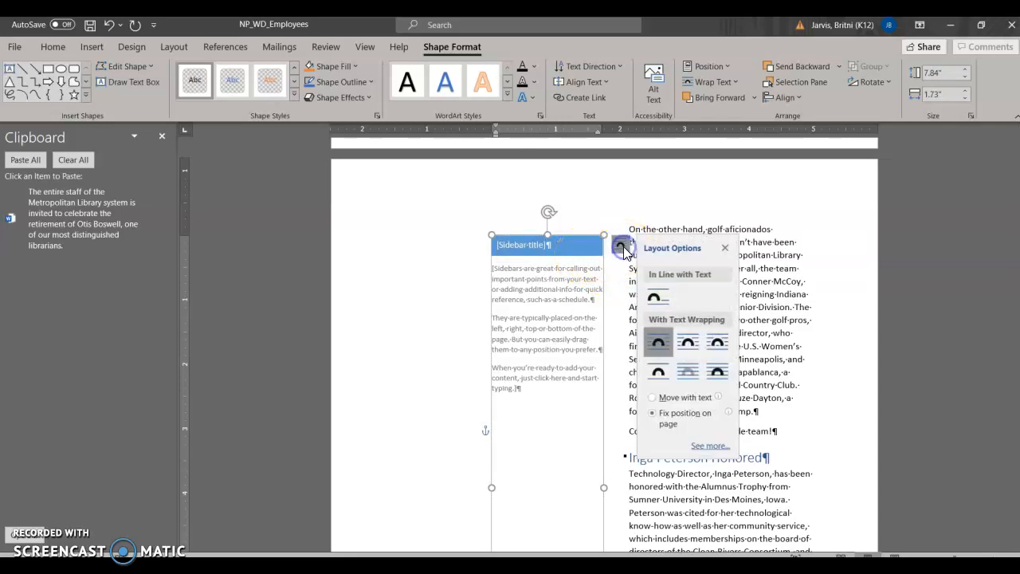
left_click(725, 382)
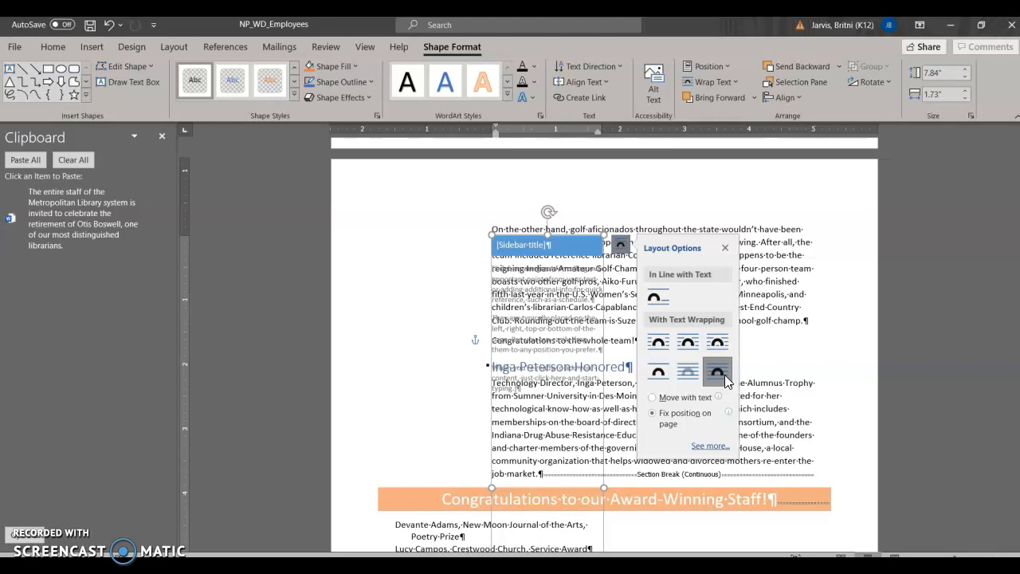
- Resize the sidebar to 3.8" high and 1.5" wide
left_click(945, 72)
type("3.8")
left_click(950, 94)
type("1.5")
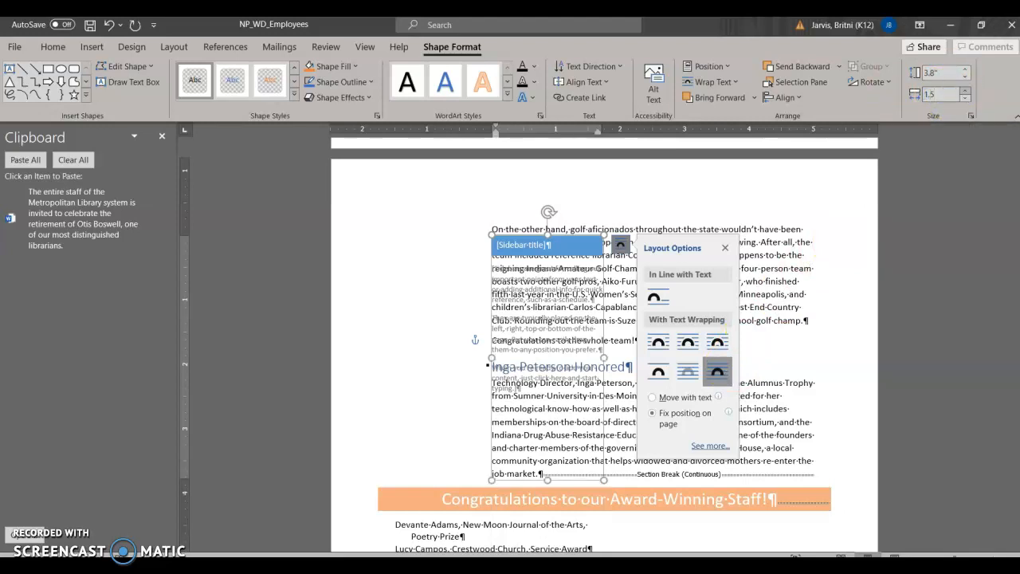
key("Return")
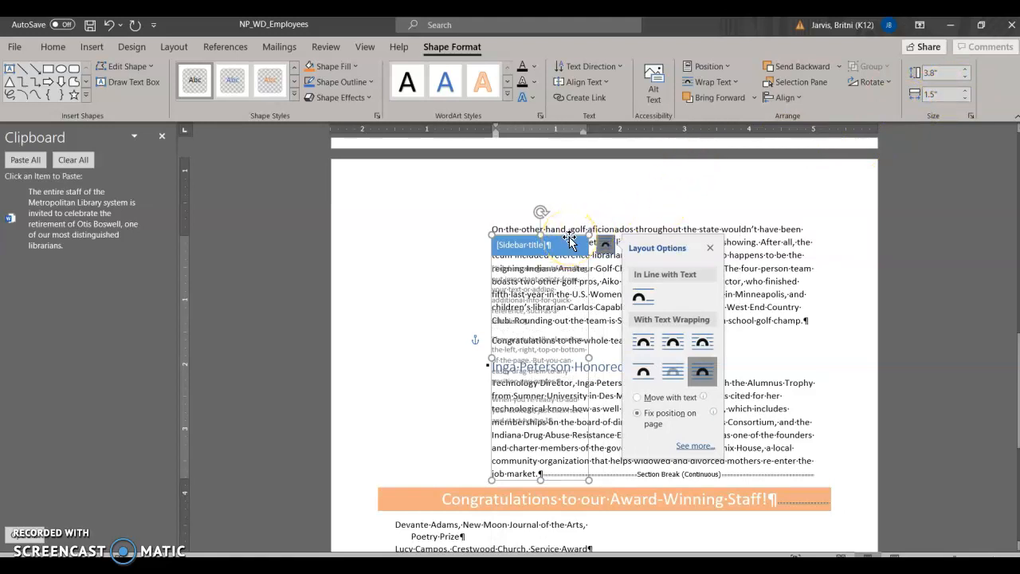
- Move the sidebar into the empty narrow column, level with the first line of the page's article text
left_click_drag(568, 238, 456, 228)
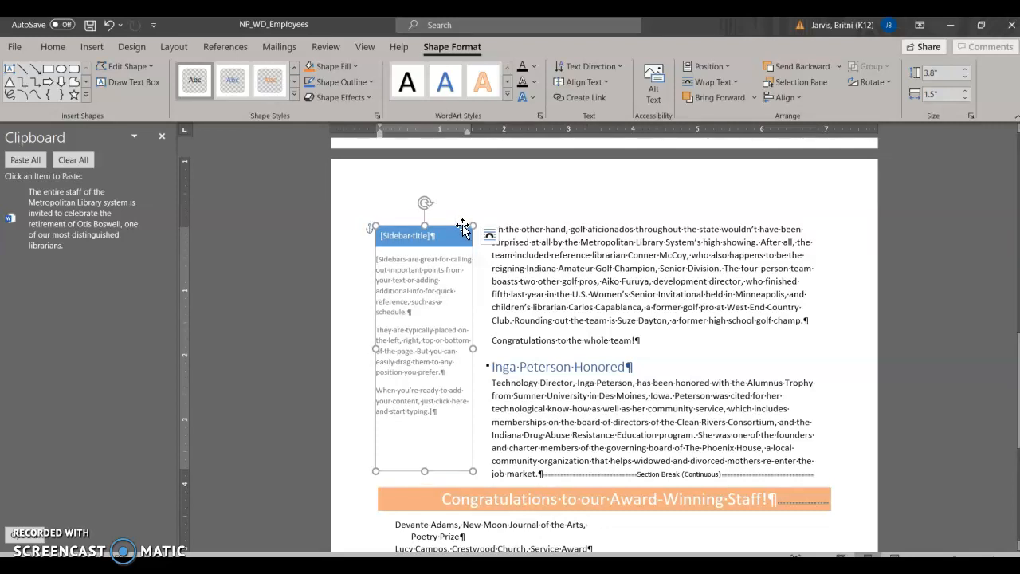
left_click_drag(462, 228, 466, 229)
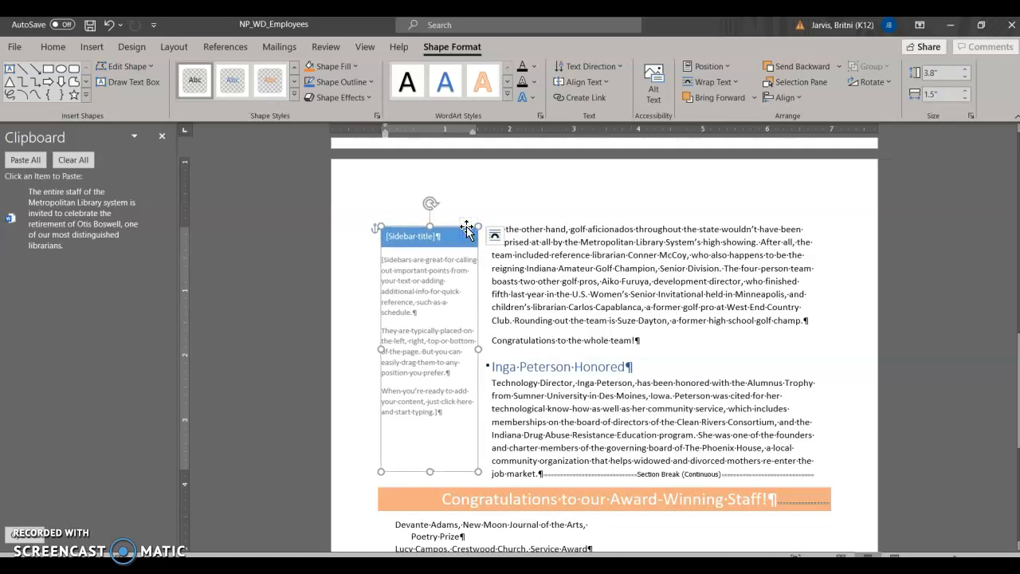
left_click(500, 236)
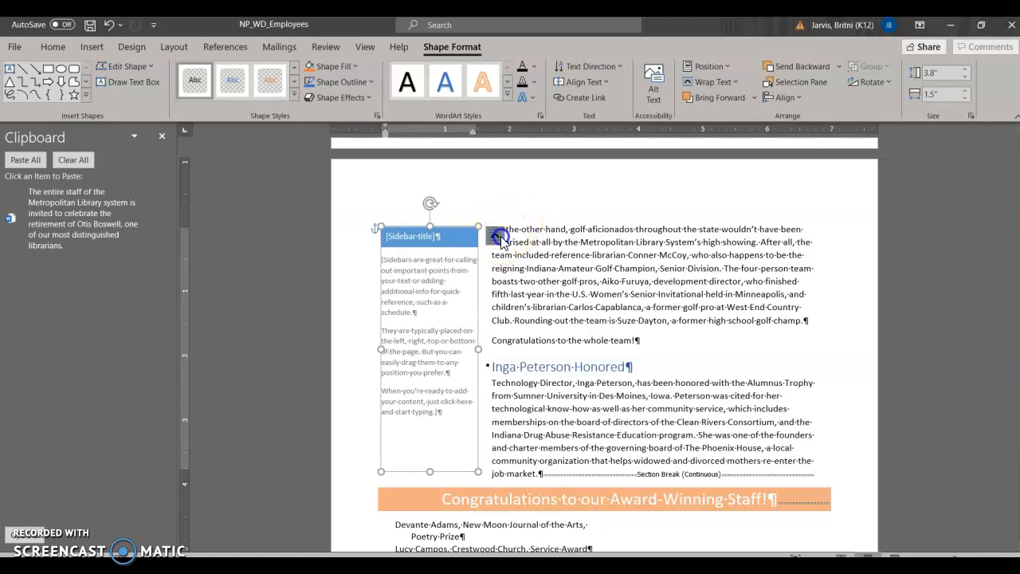
- Replace the sidebar's title placeholder with "Volunteers Needed" and delete the placeholder body text
left_click(455, 233)
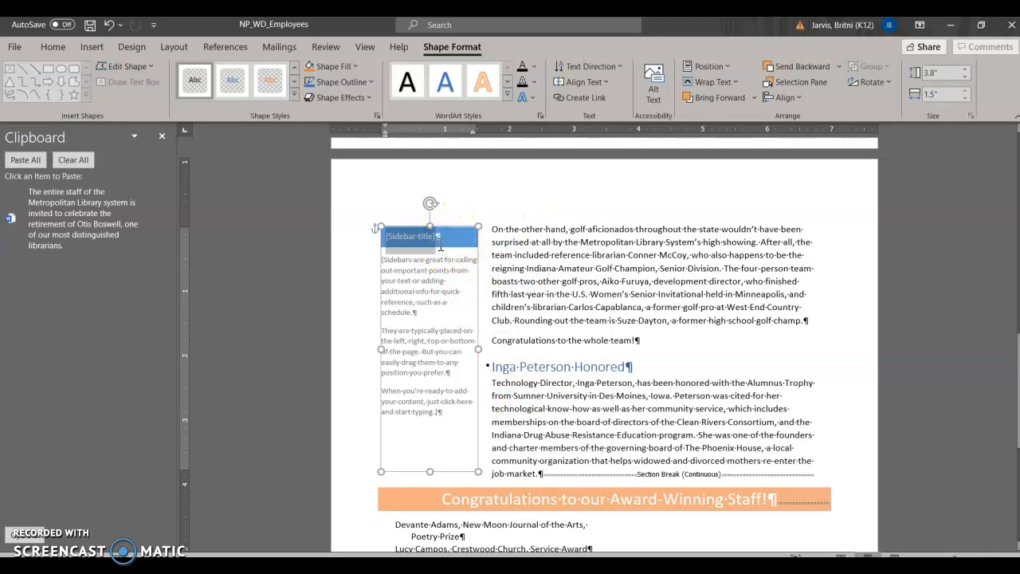
type("Voluntee")
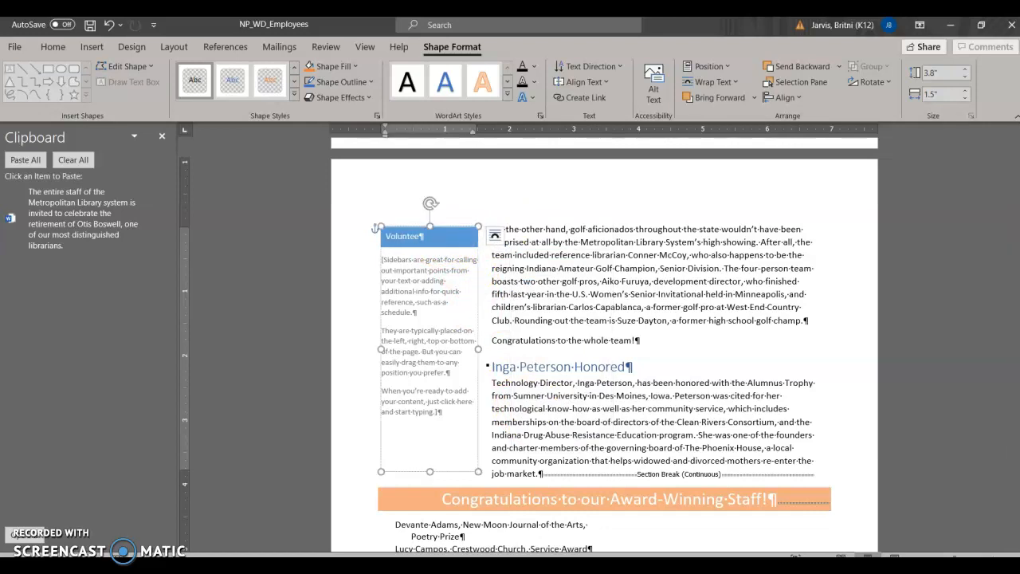
type("rs Needed")
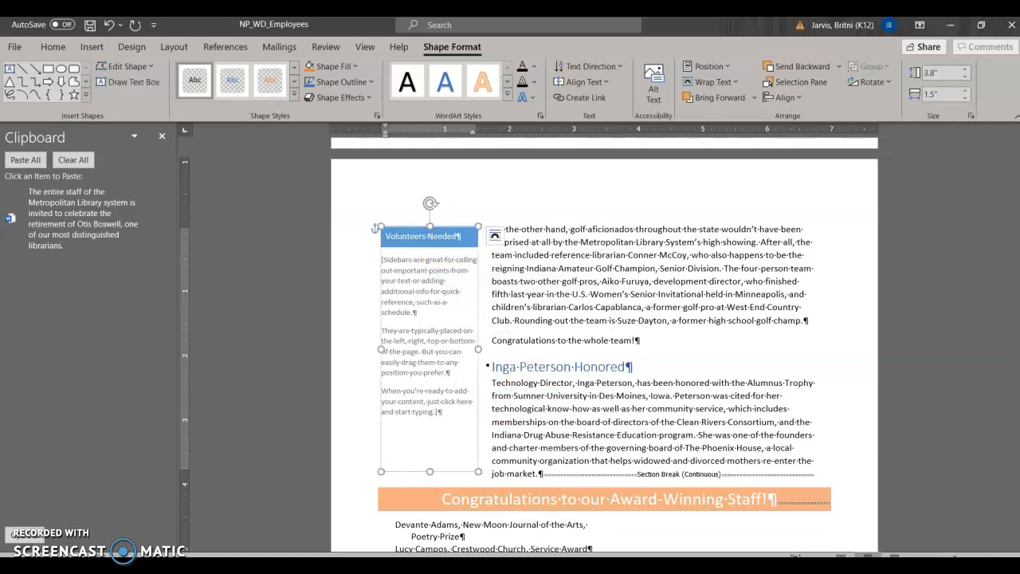
left_click(454, 309)
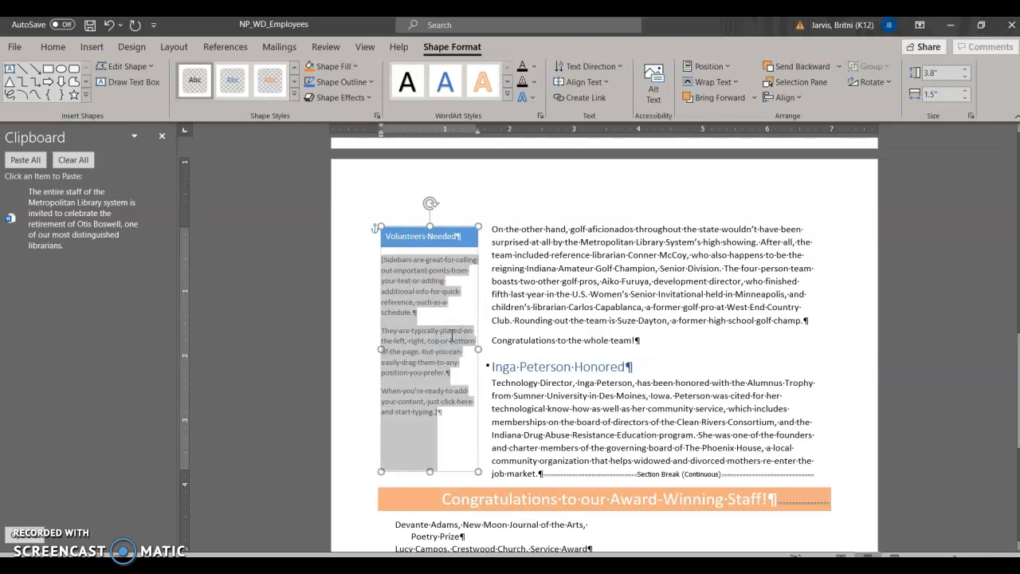
key("Delete")
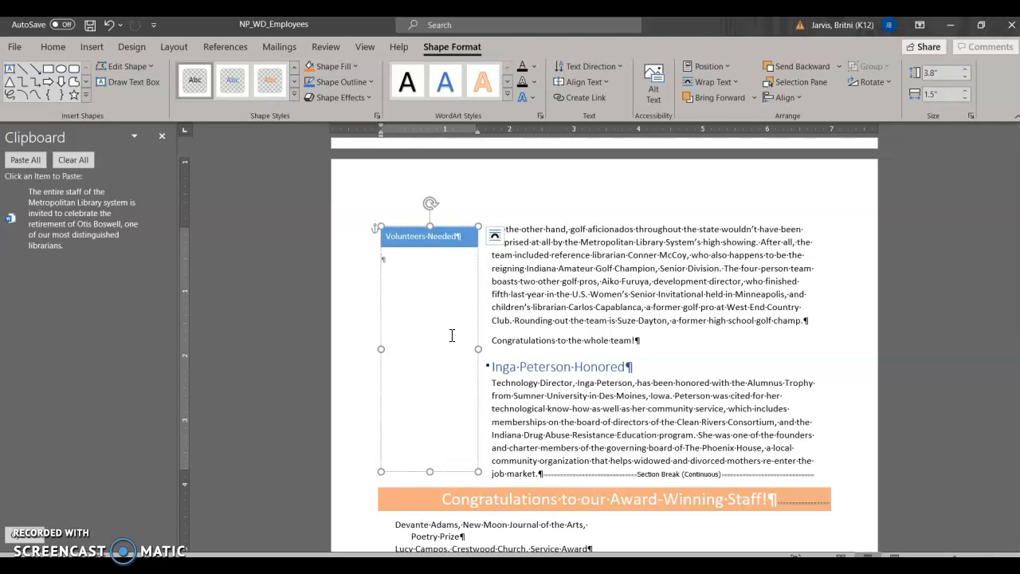
- Insert the text of the Desktop file Support_WD_4_Volunteers into the sidebar body, and delete the blank paragraph after it
left_click(86, 48)
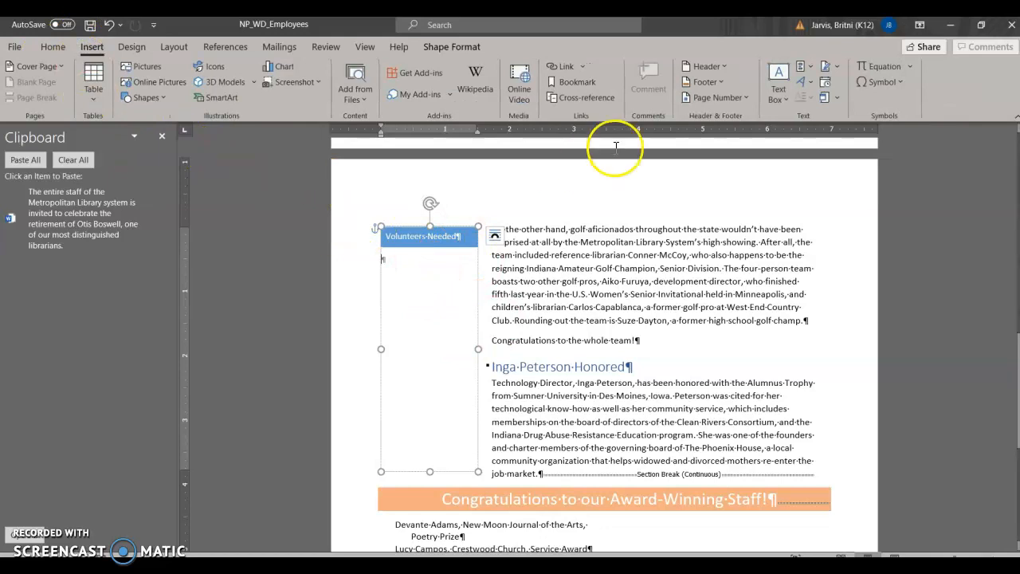
left_click(837, 98)
left_click(844, 134)
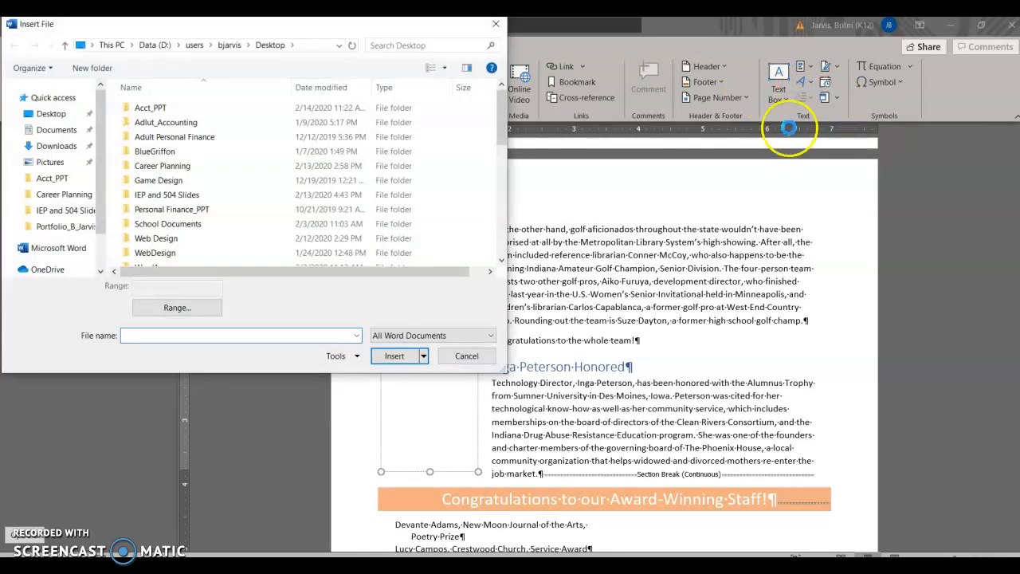
left_click(44, 129)
left_click(43, 113)
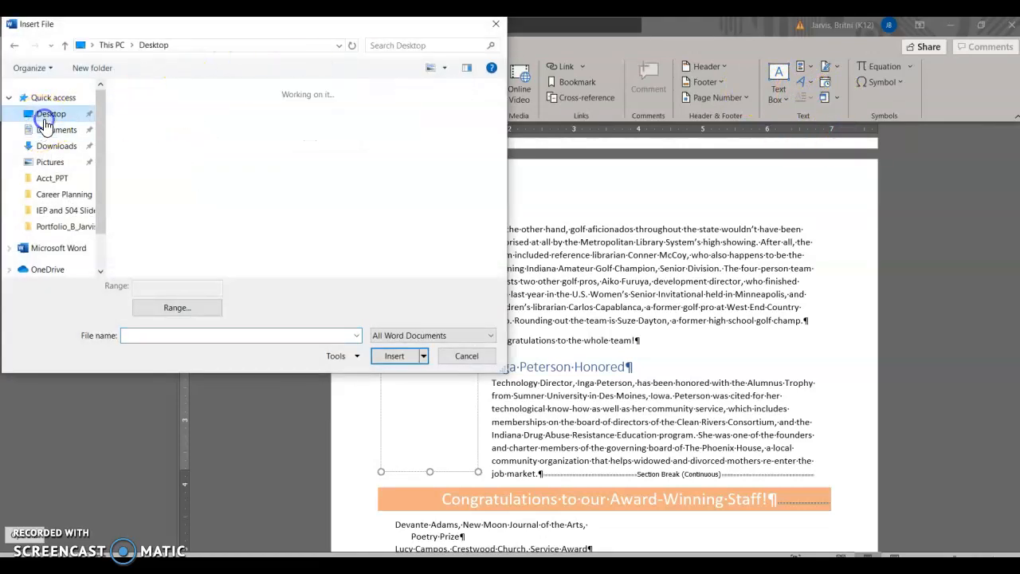
left_click(502, 272)
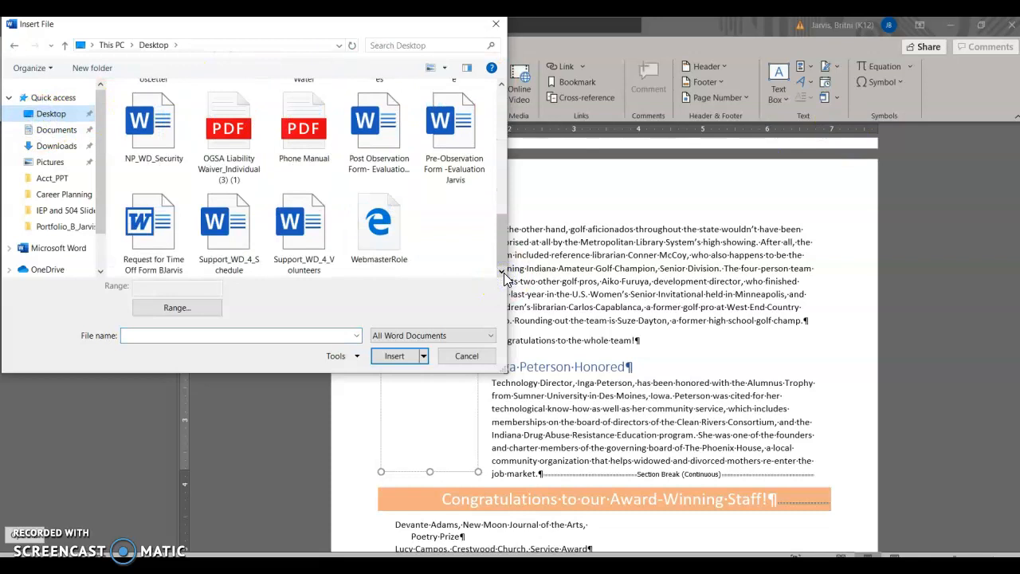
left_click(299, 263)
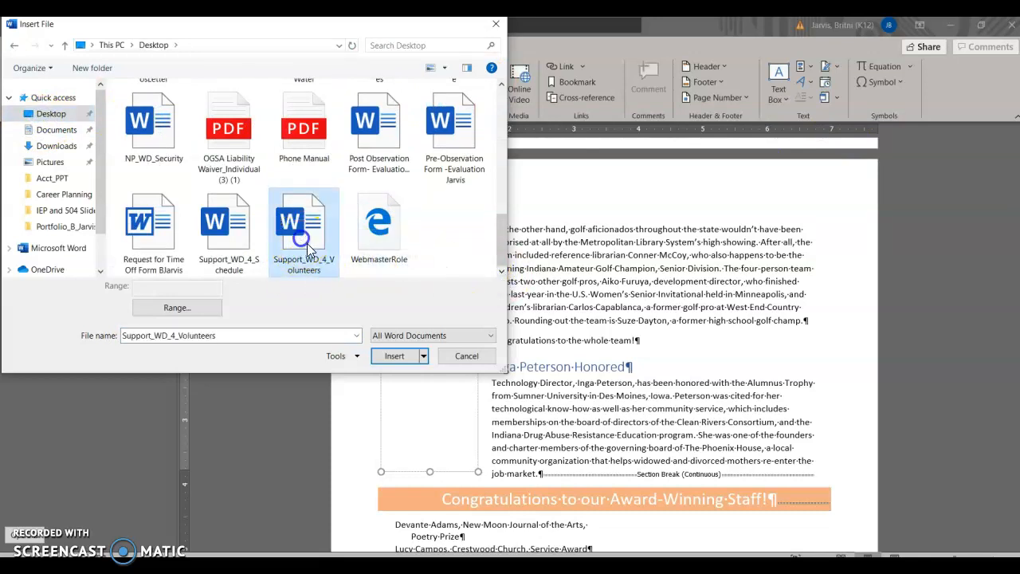
left_click(394, 355)
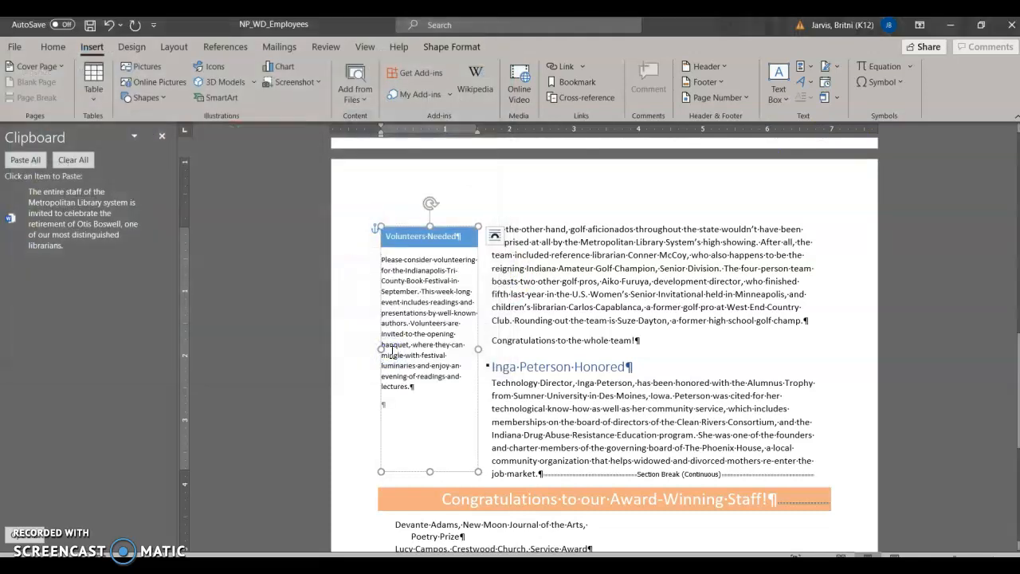
left_click(403, 409)
key("BackSpace")
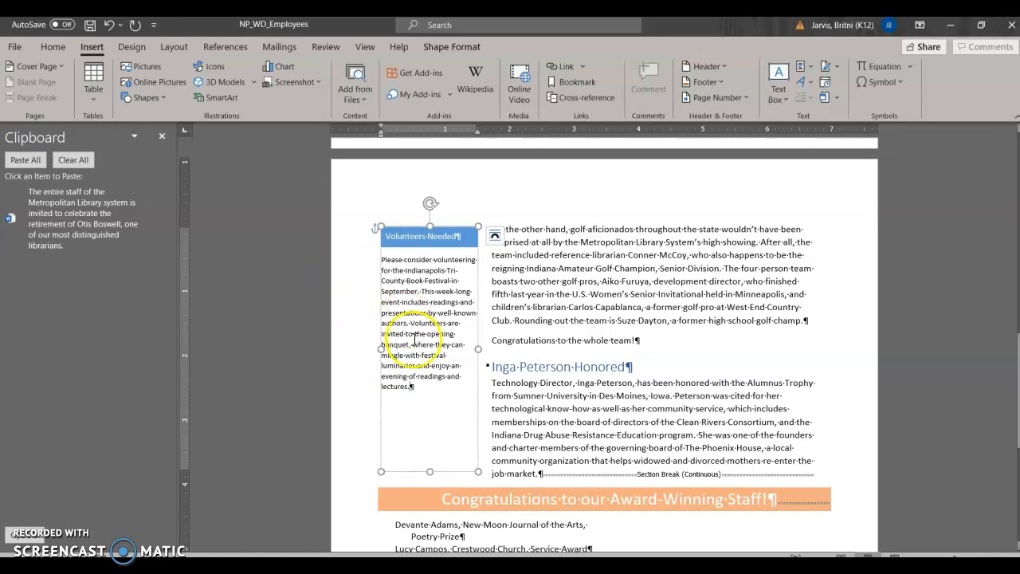
- Set the font size of the sidebar's title and body text to 11
left_click_drag(420, 387, 375, 239)
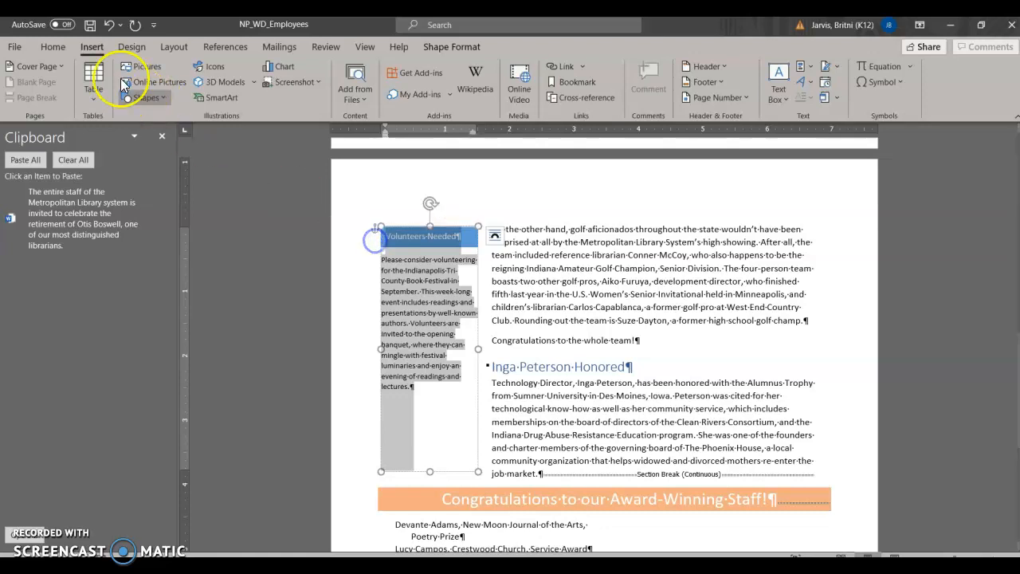
left_click(53, 46)
left_click(195, 73)
type("11")
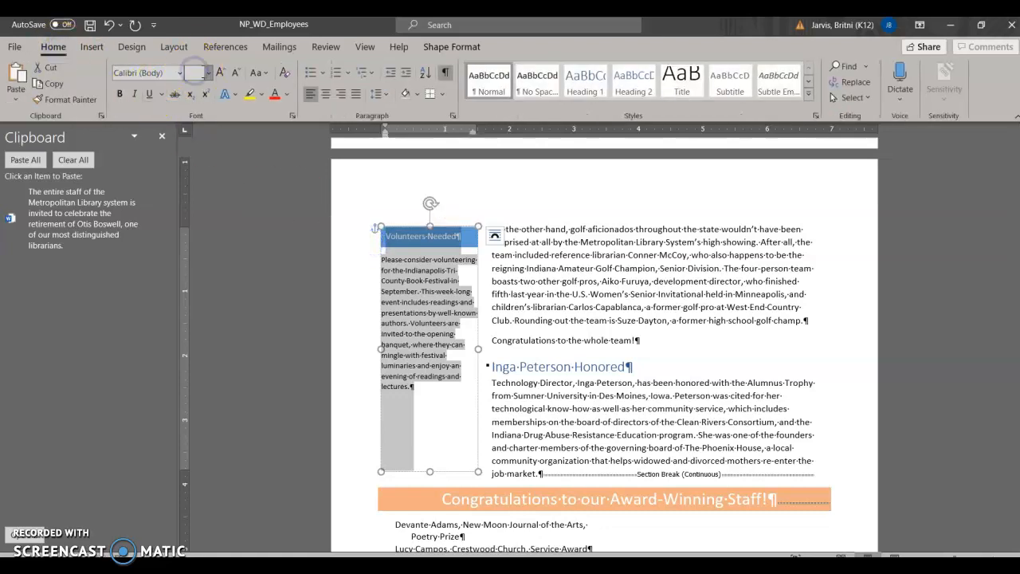
key("Return")
left_click(399, 348)
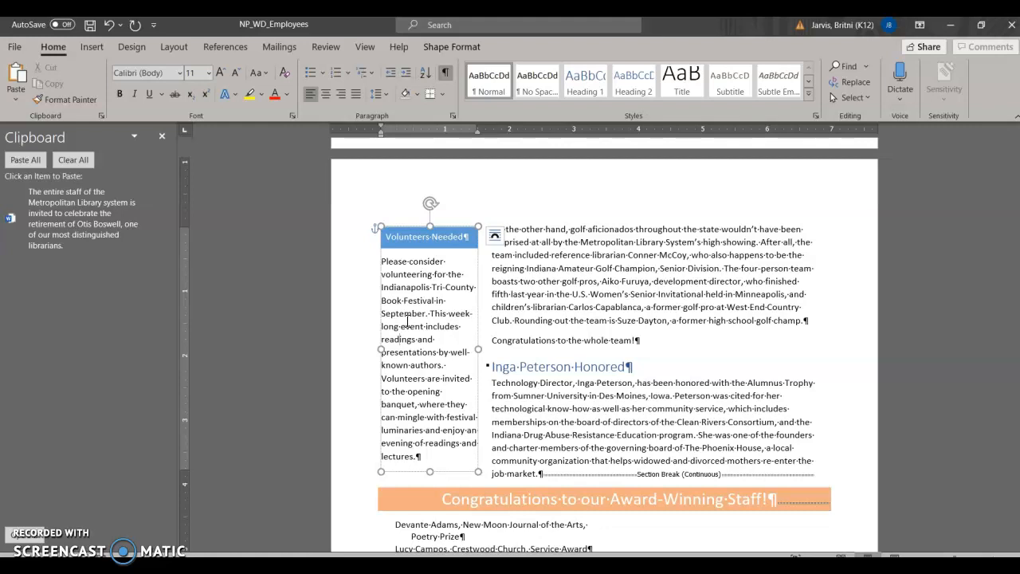
left_click(453, 177)
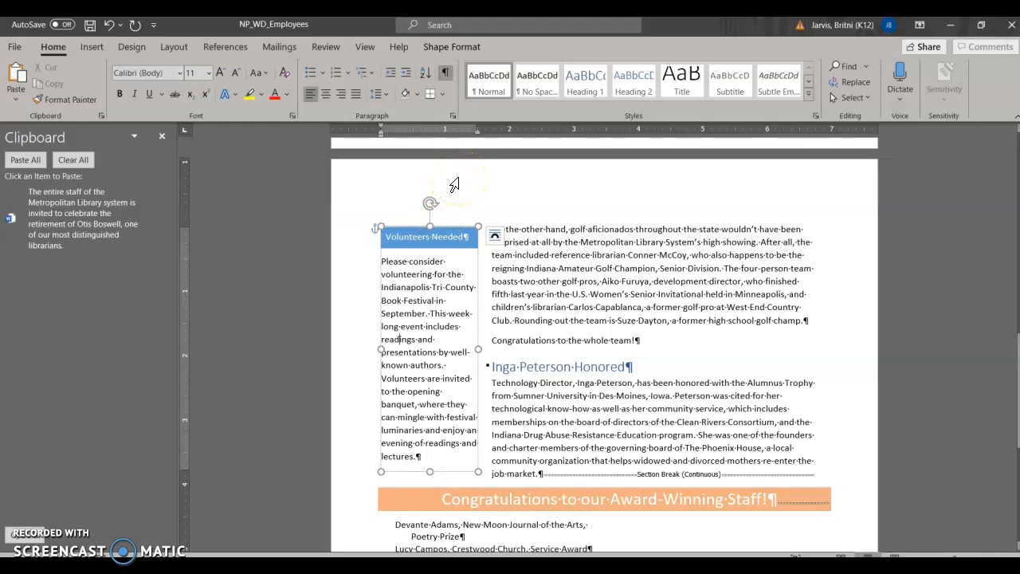
left_click(582, 294)
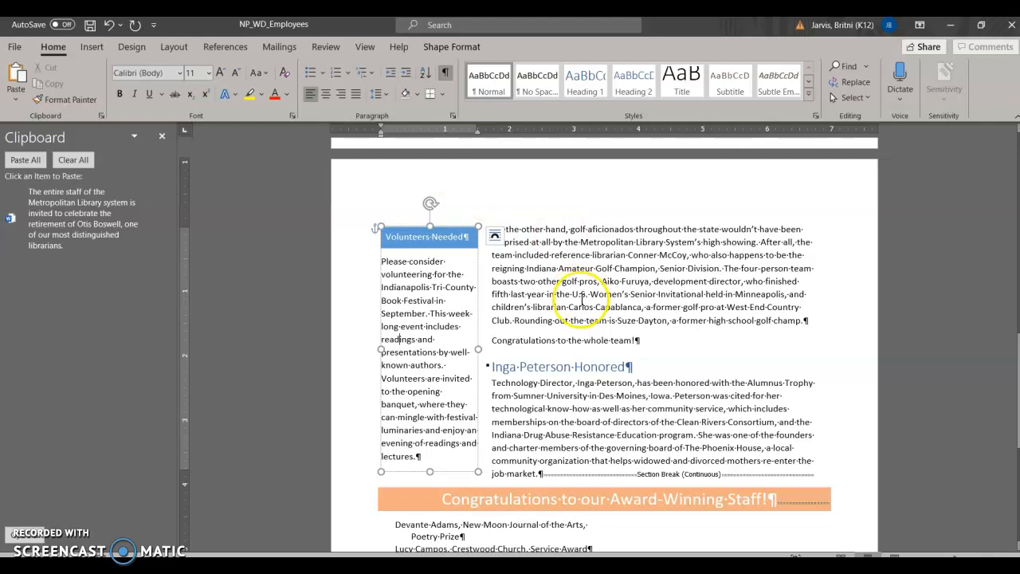
- Add a dropped drop cap, 2 lines deep, to the first letter of the "Win a Vacation Getaway" article
scroll(585, 291, "up", 5)
scroll(584, 292, "up", 4)
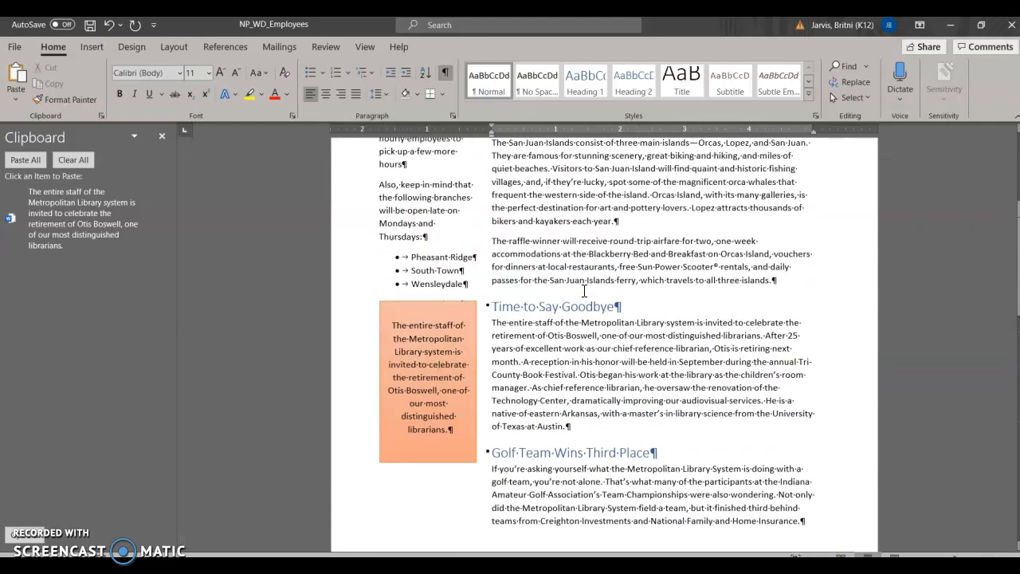
left_click(548, 299)
scroll(547, 300, "up", 2)
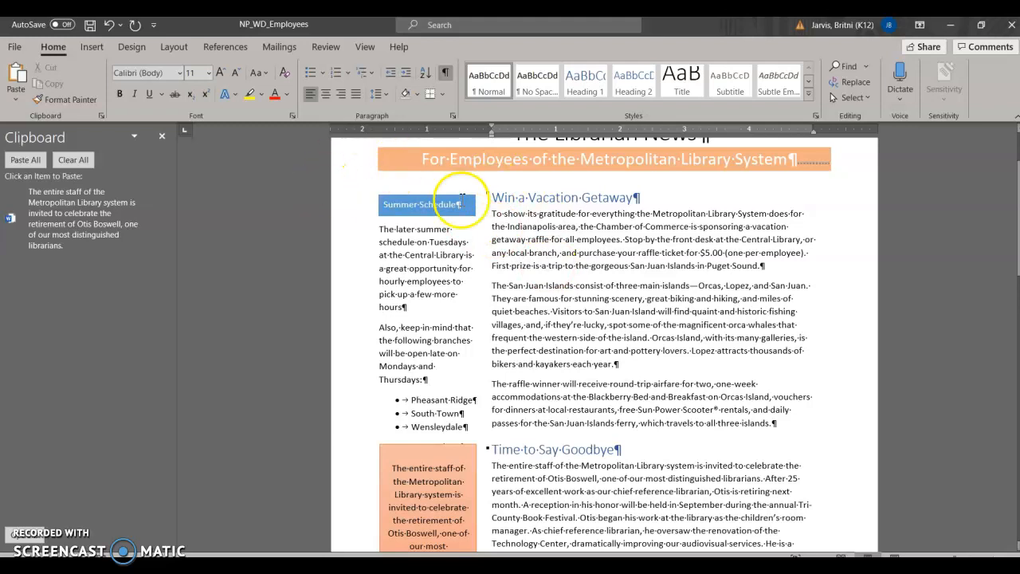
left_click(494, 213)
double_click(494, 214)
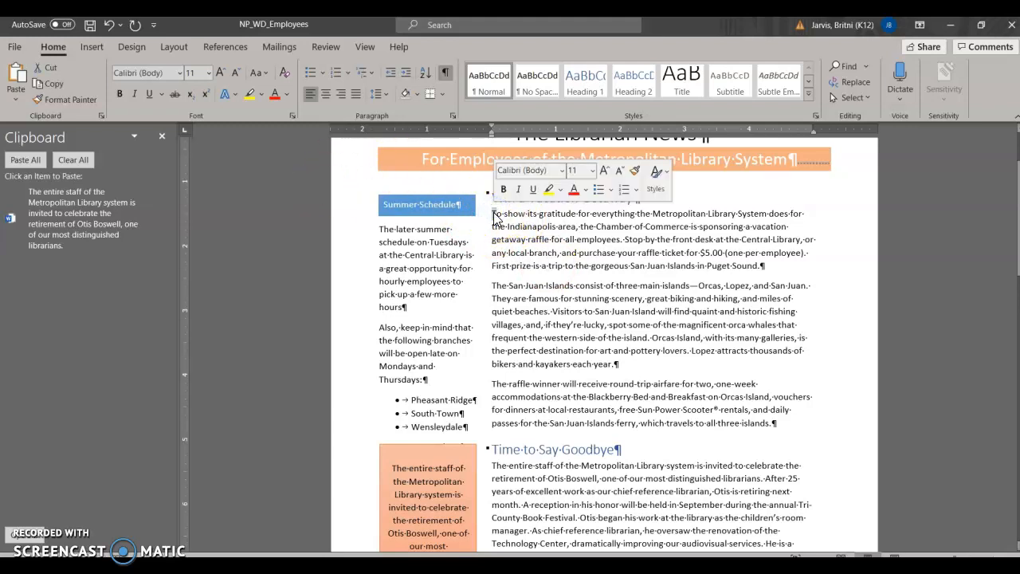
left_click(526, 275)
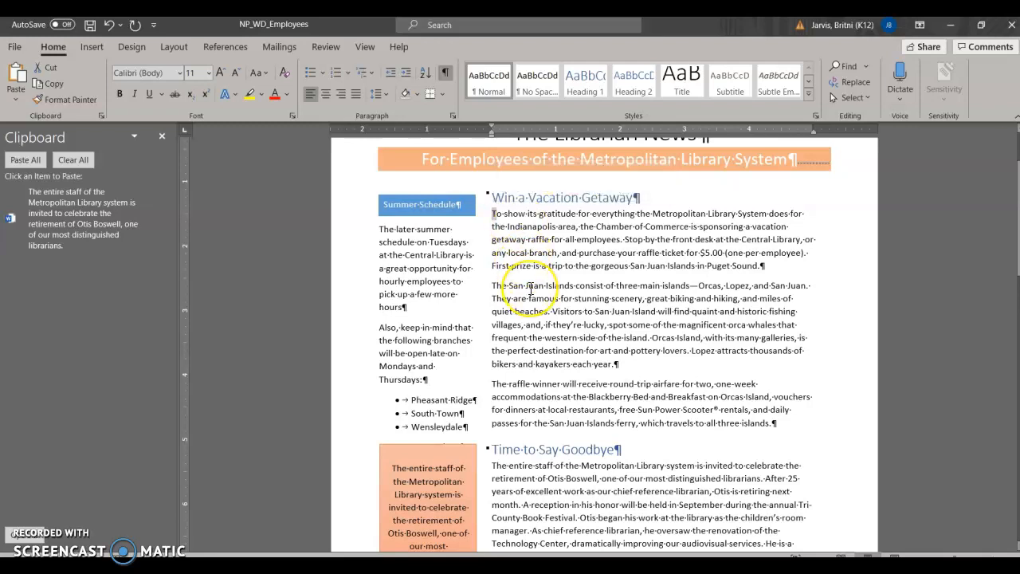
left_click(90, 48)
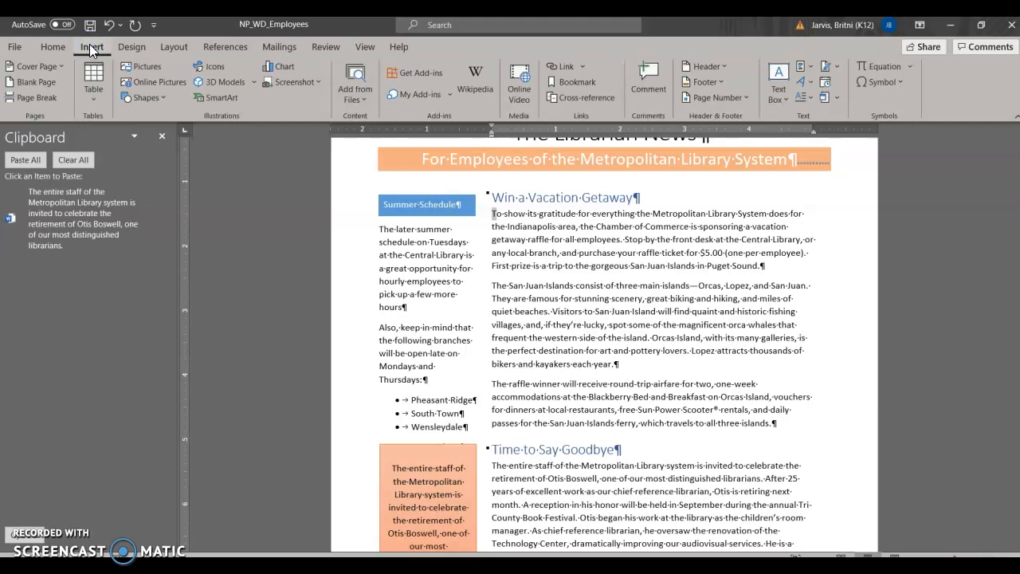
left_click(811, 96)
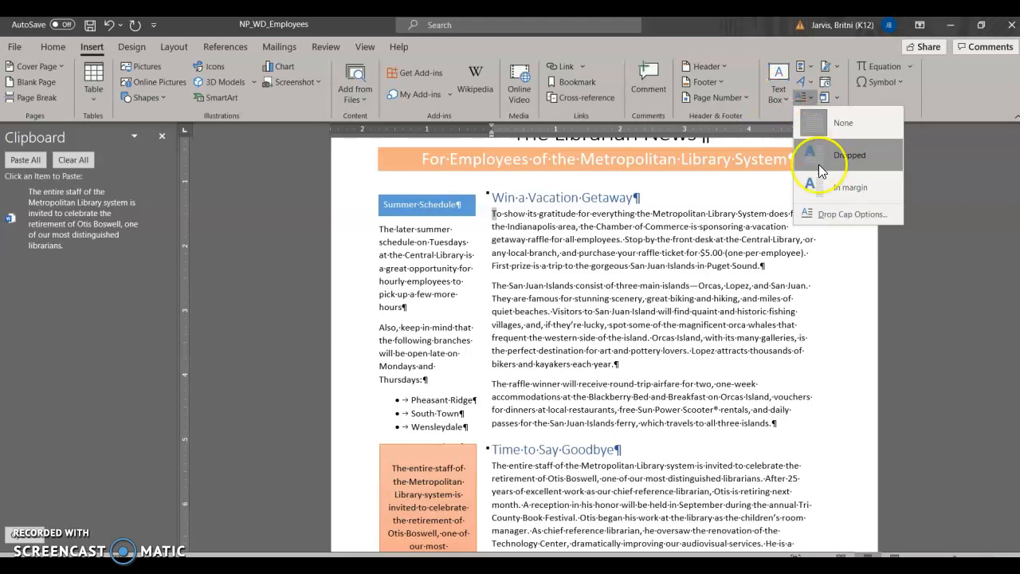
left_click(838, 219)
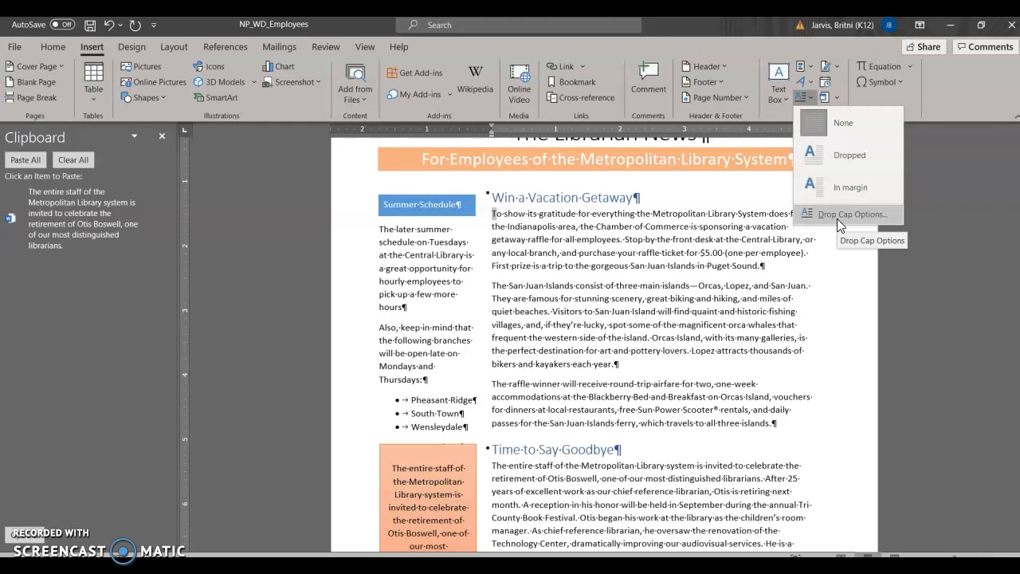
left_click(881, 165)
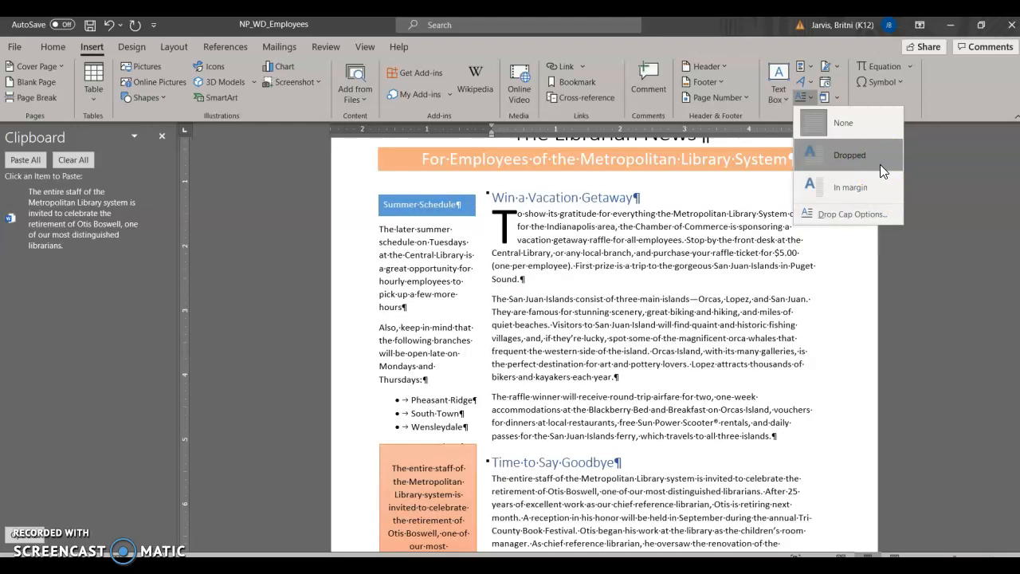
left_click(885, 213)
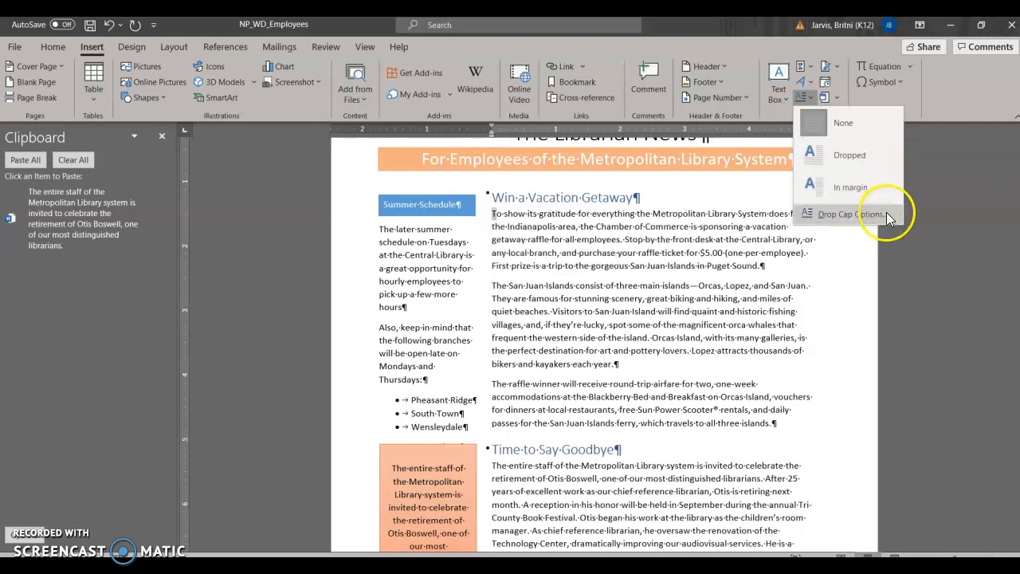
left_click(843, 214)
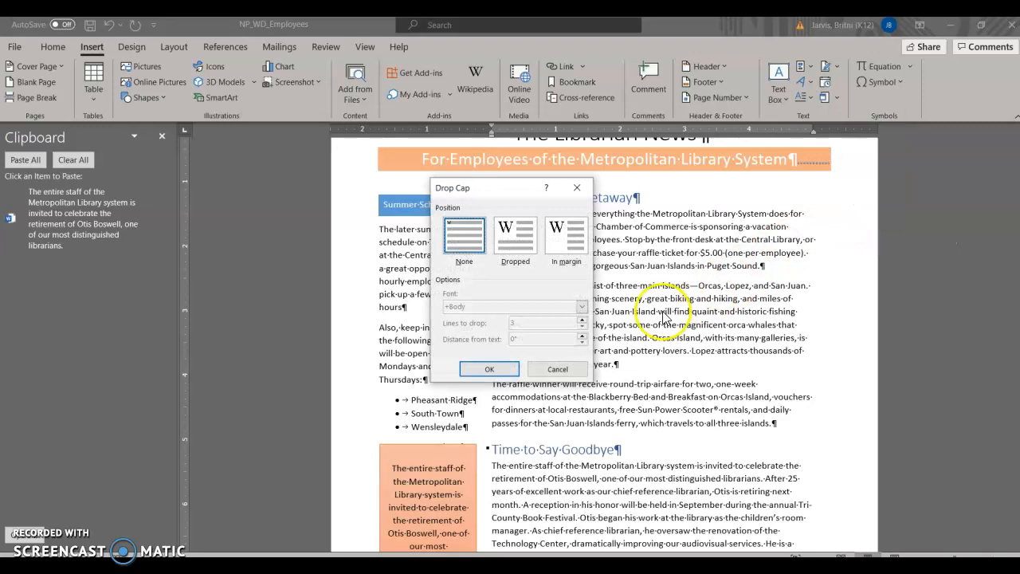
left_click(496, 242)
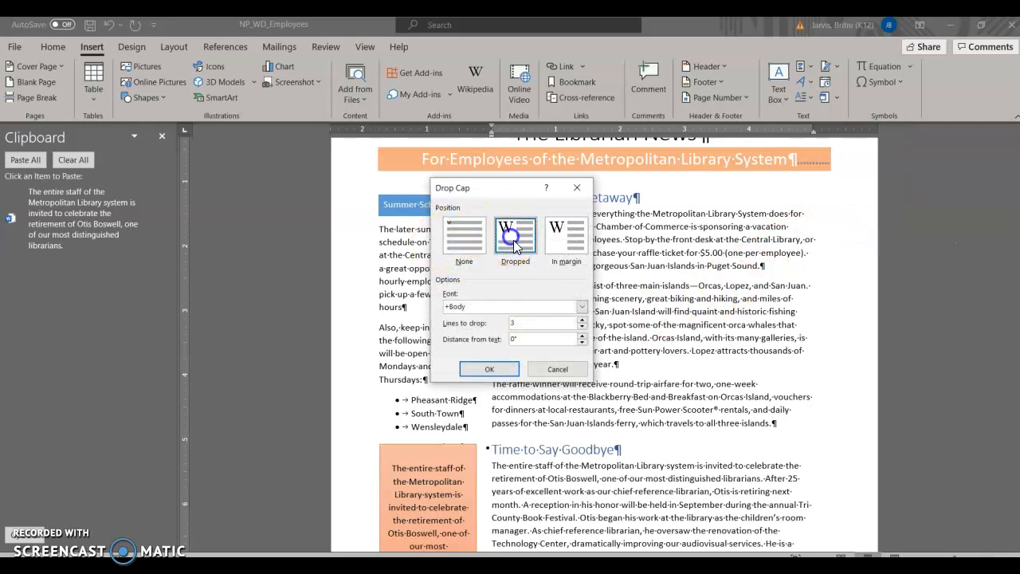
left_click(581, 327)
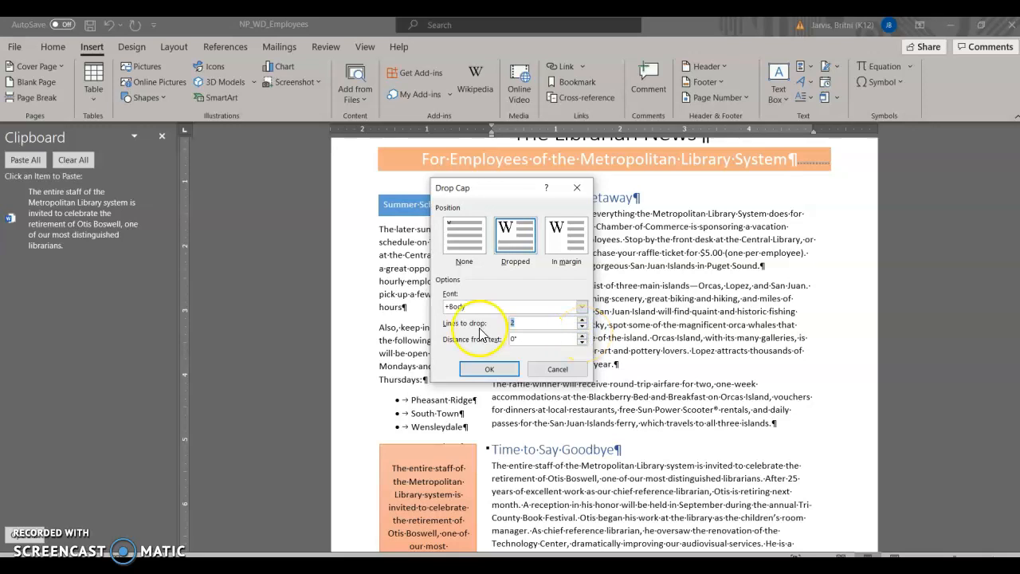
left_click(489, 369)
- Add a dropped drop cap, 2 lines deep, to the first letter of the "Time to Say Goodbye" article
scroll(495, 442, "down", 2)
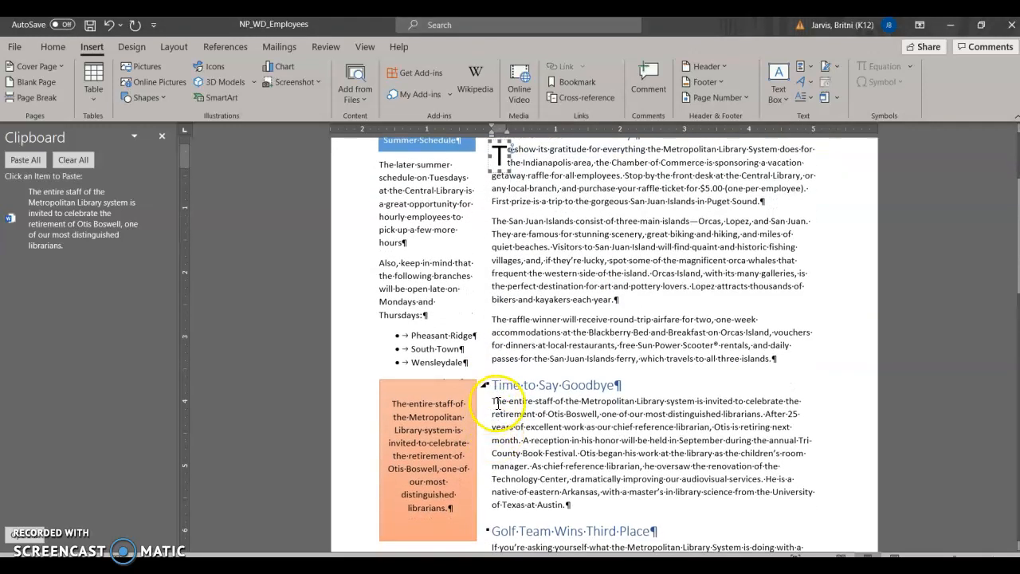
left_click(495, 401)
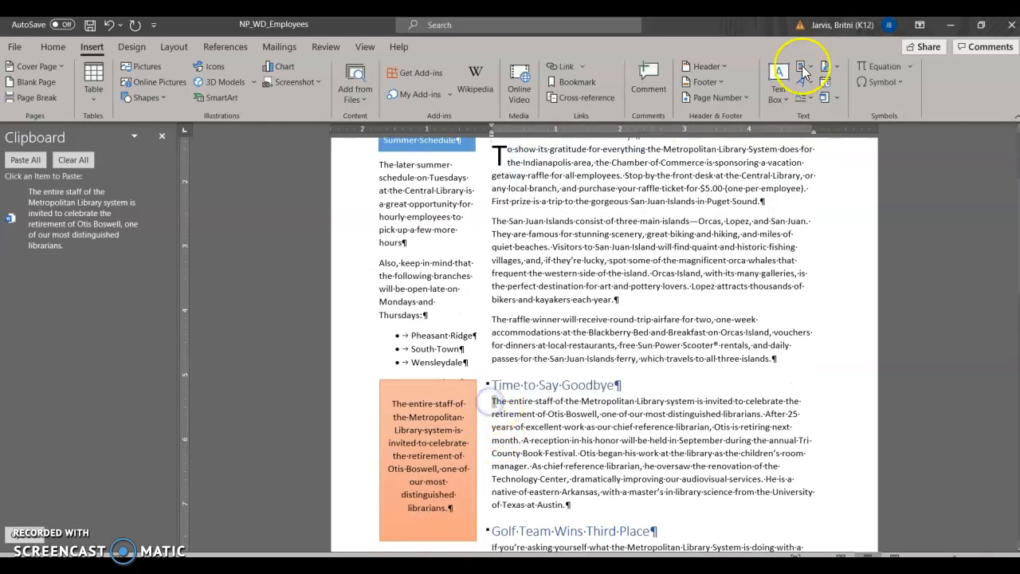
left_click(807, 102)
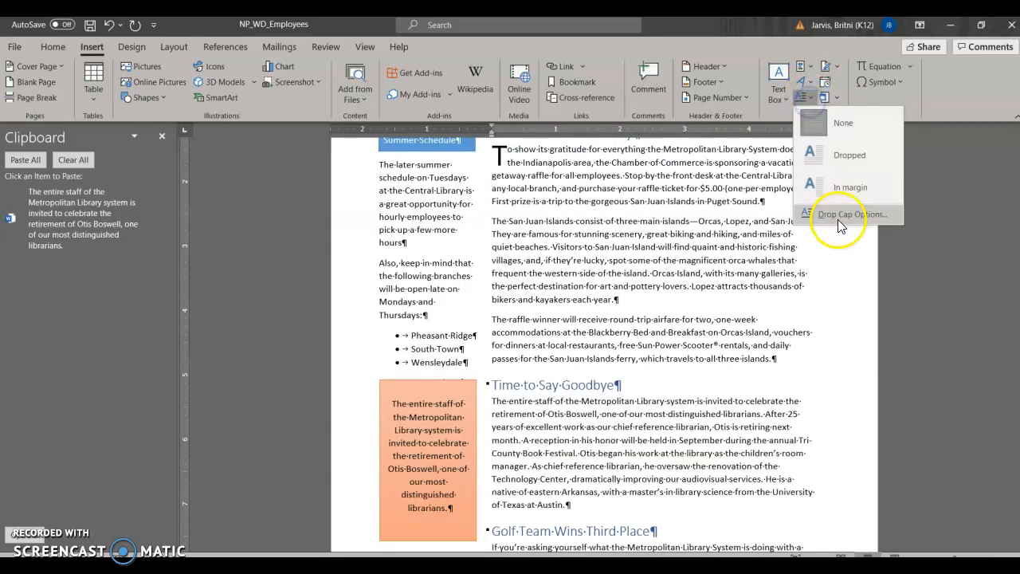
left_click(837, 219)
left_click(502, 247)
left_click(581, 326)
left_click(489, 368)
- Add a dropped drop cap, 2 lines deep, to the first letter of the "Golf Team Wins Third Place" article
scroll(510, 381, "down", 4)
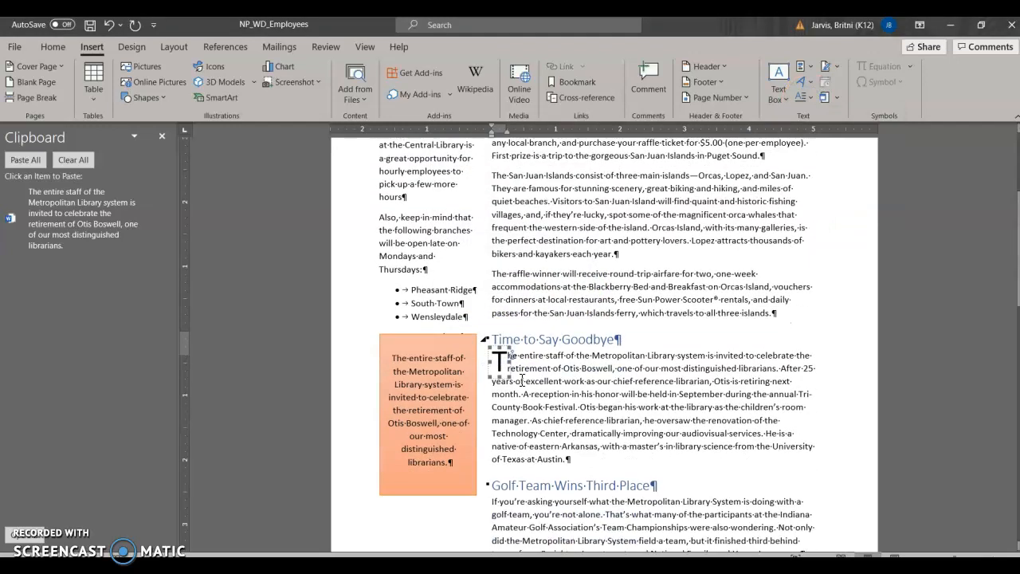
left_click(487, 386)
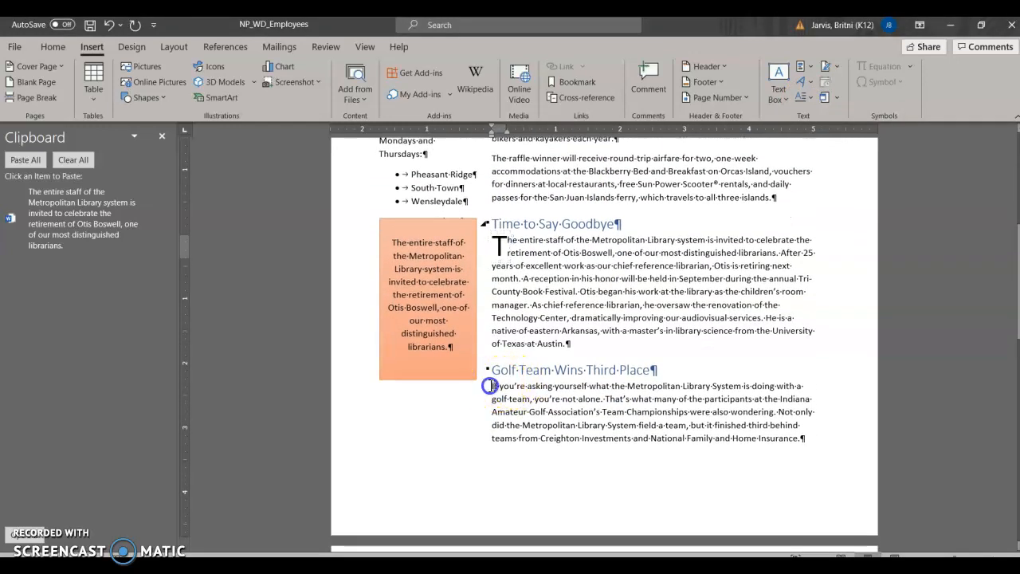
left_click(809, 97)
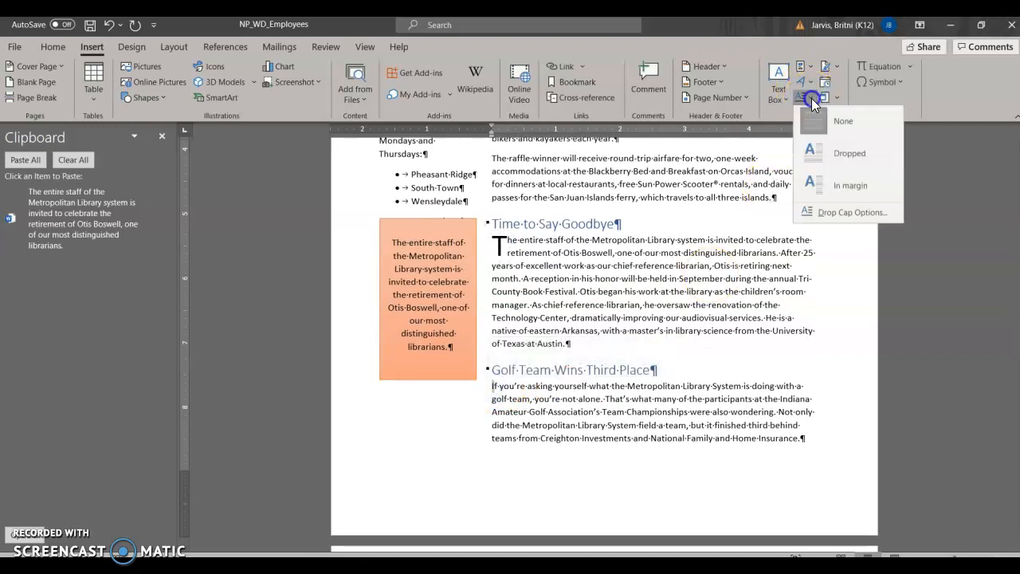
left_click(846, 214)
left_click(515, 238)
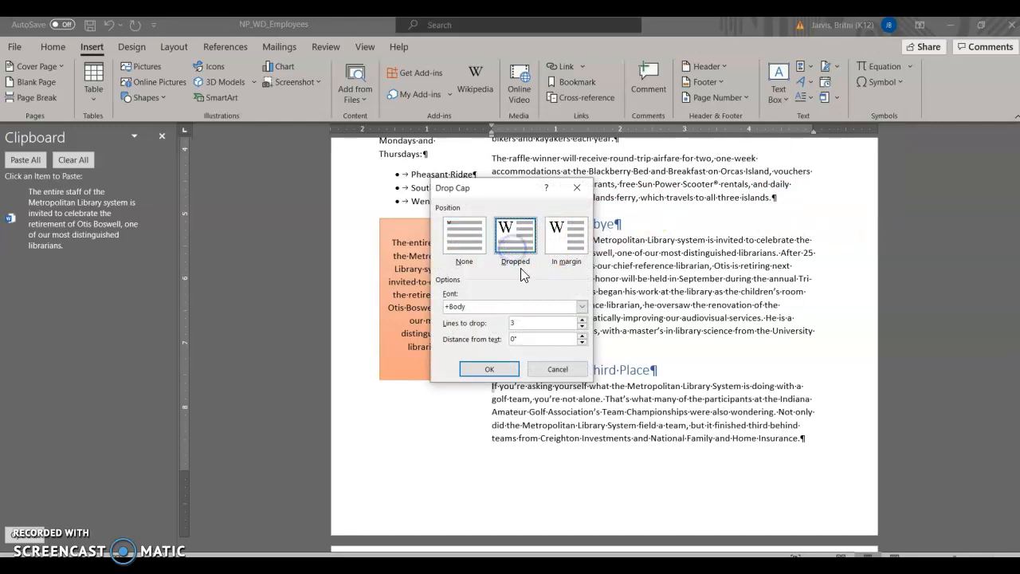
left_click(581, 329)
left_click(499, 371)
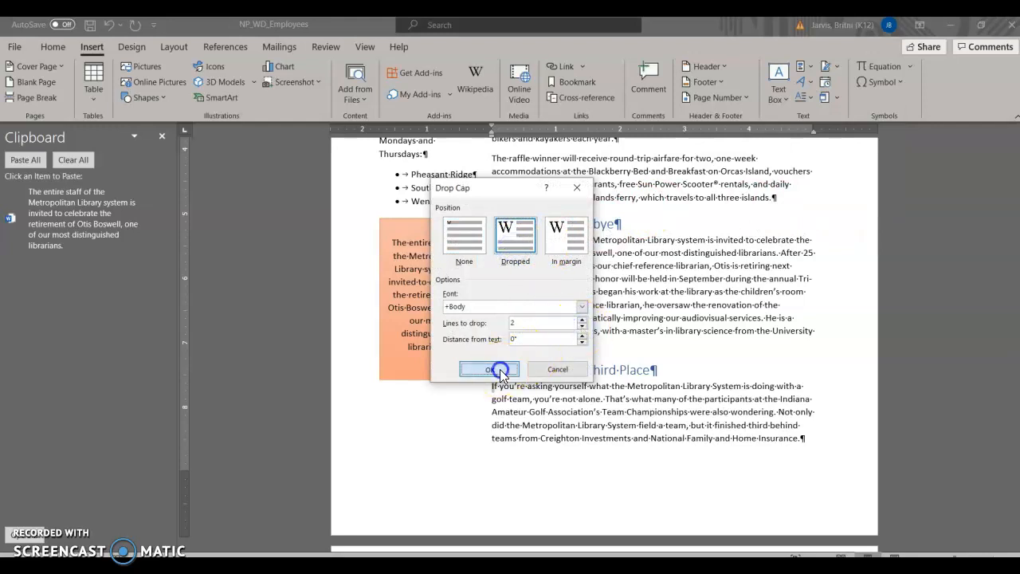
- Add a dropped drop cap, 2 lines deep, to the first letter of the article above the award-winning staff banner
scroll(527, 415, "down", 10)
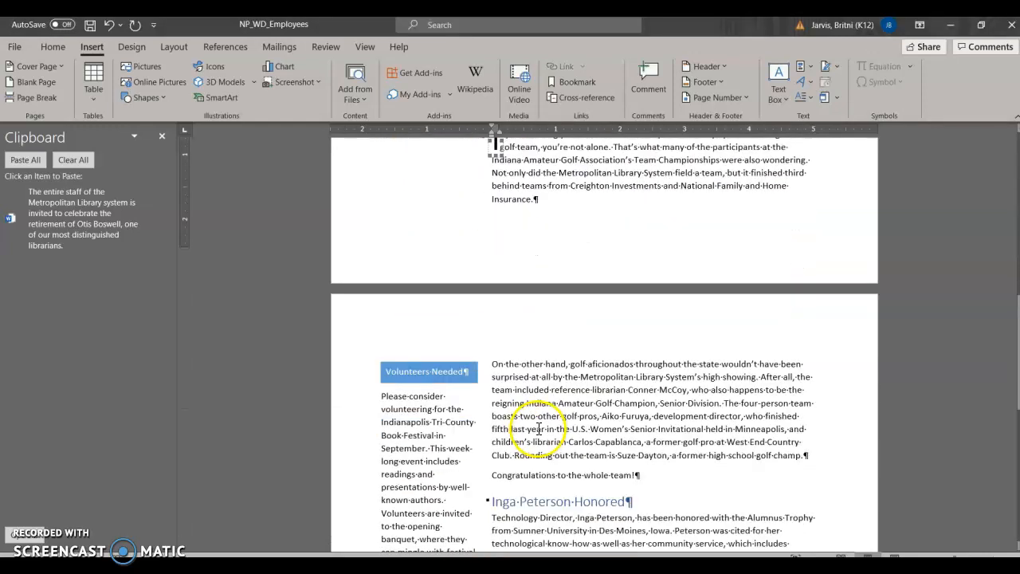
left_click(491, 383)
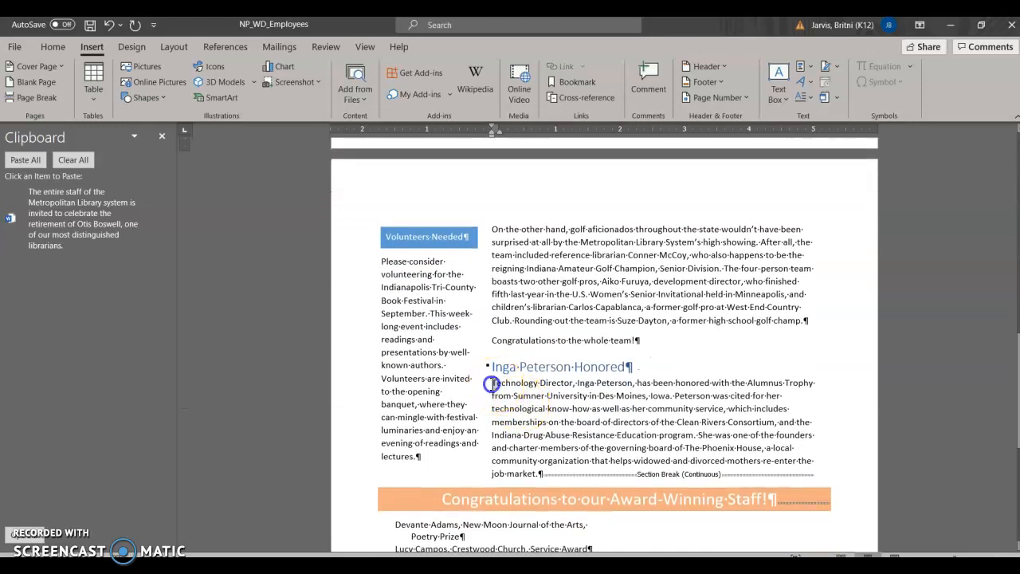
left_click(810, 92)
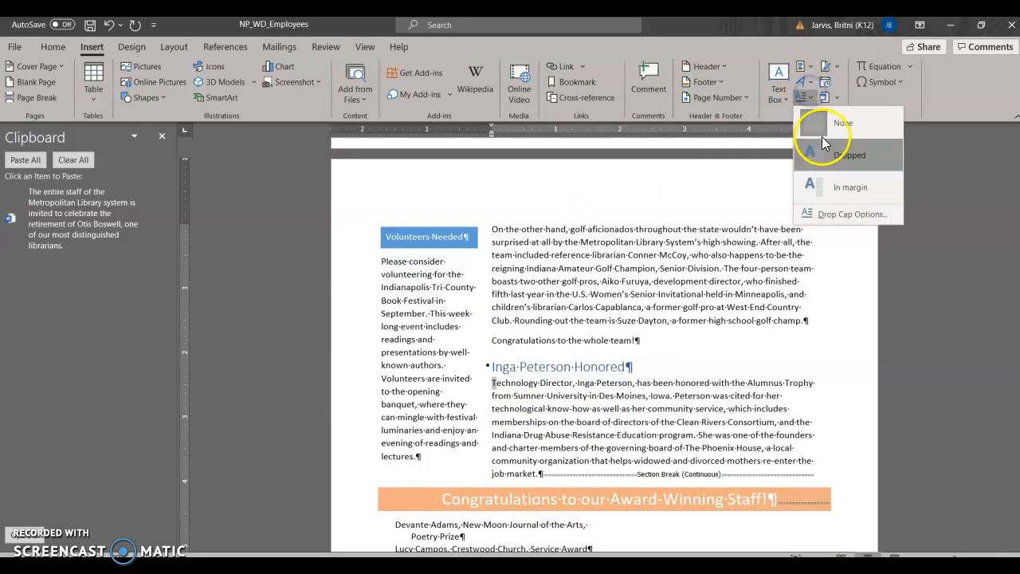
left_click(859, 217)
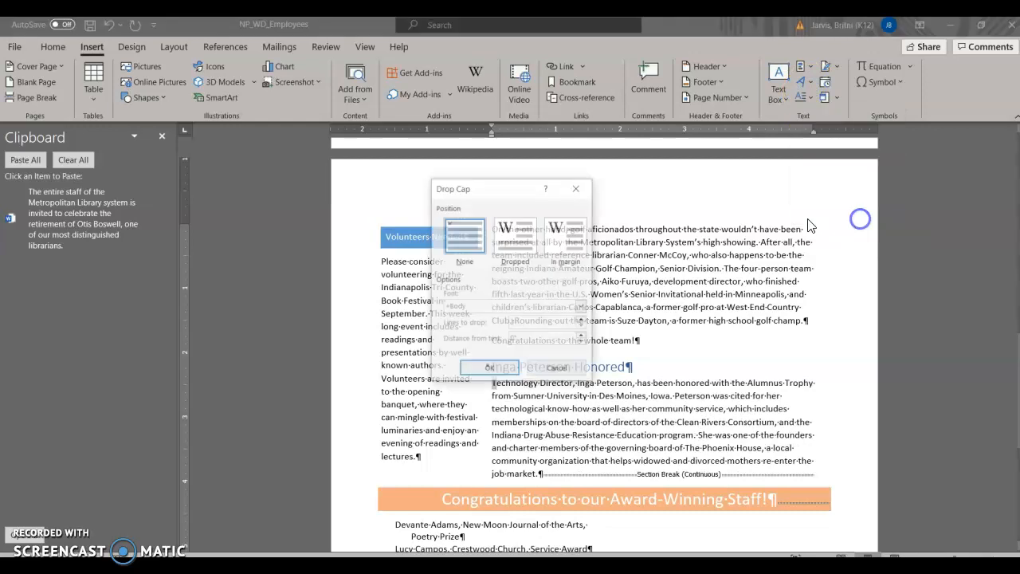
left_click(507, 251)
left_click(581, 326)
left_click(503, 371)
left_click(679, 368)
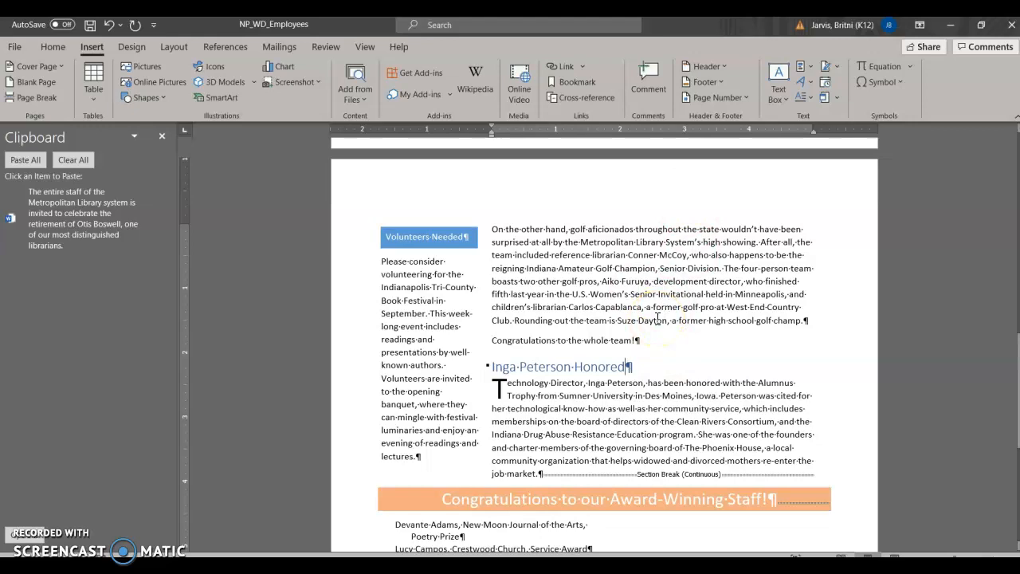
- Clear all formatting from the newsletter title "The Librarian News" and close the Clipboard pane
scroll(658, 317, "up", 15)
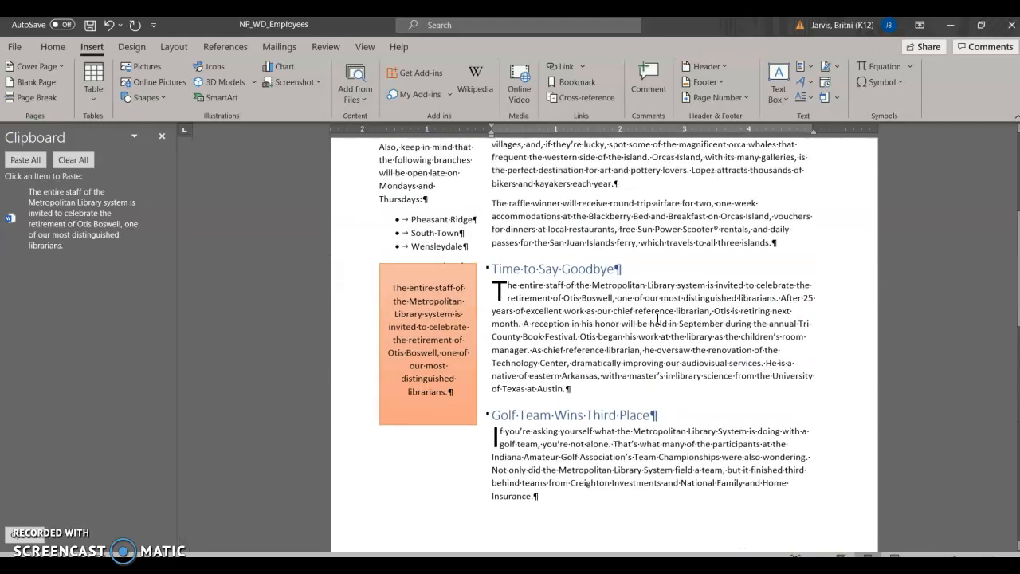
scroll(654, 316, "up", 1)
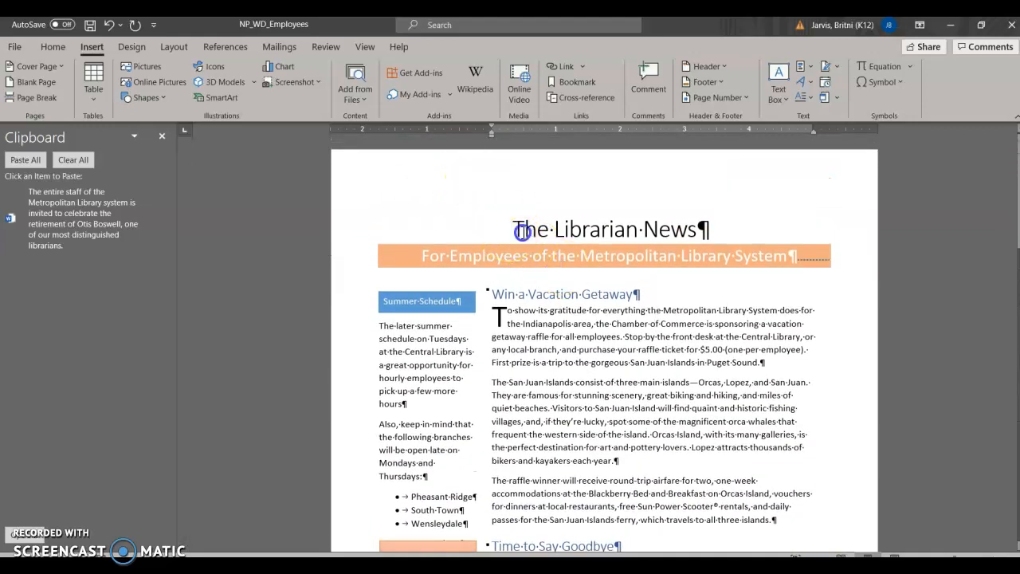
left_click_drag(516, 228, 732, 218)
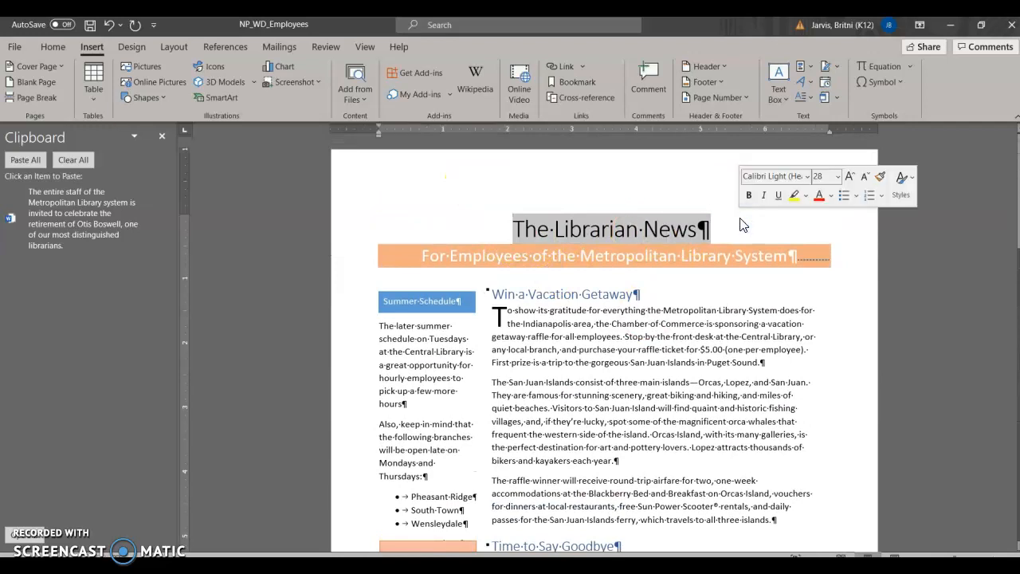
left_click(53, 47)
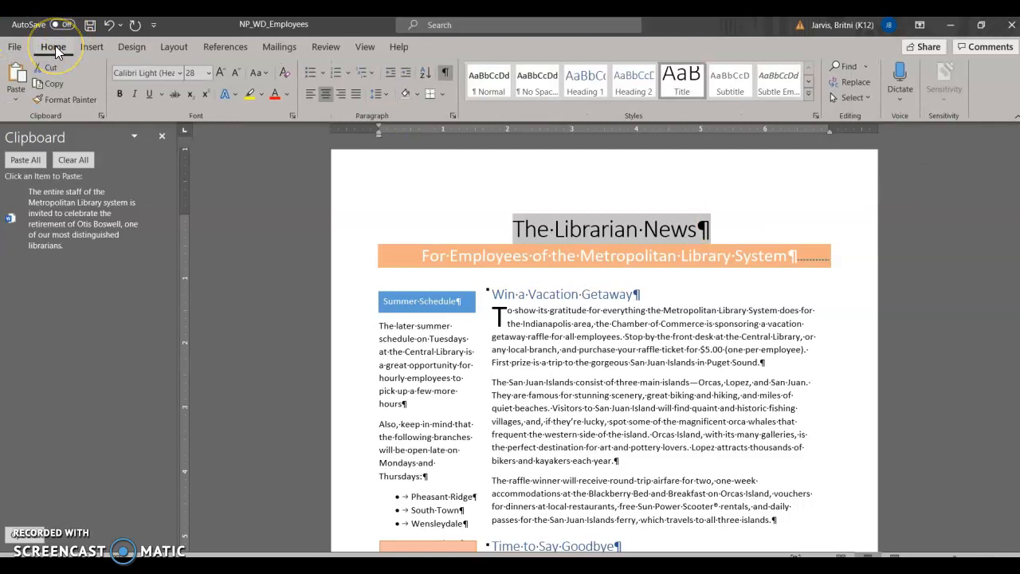
left_click(283, 74)
left_click(168, 136)
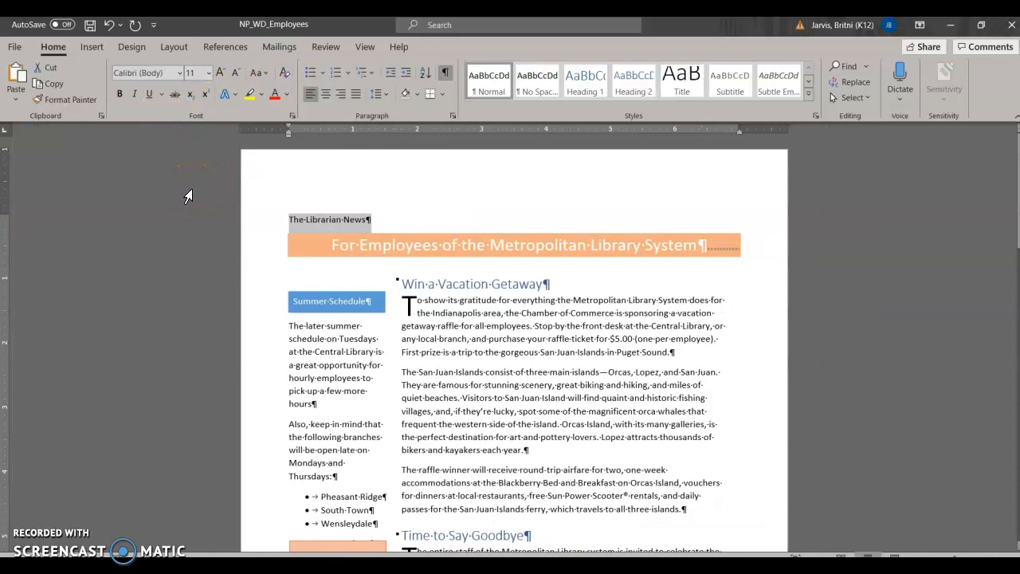
- Convert the title "The Librarian News" to WordArt in the bold light blue style with a white outline and shadow
left_click(92, 47)
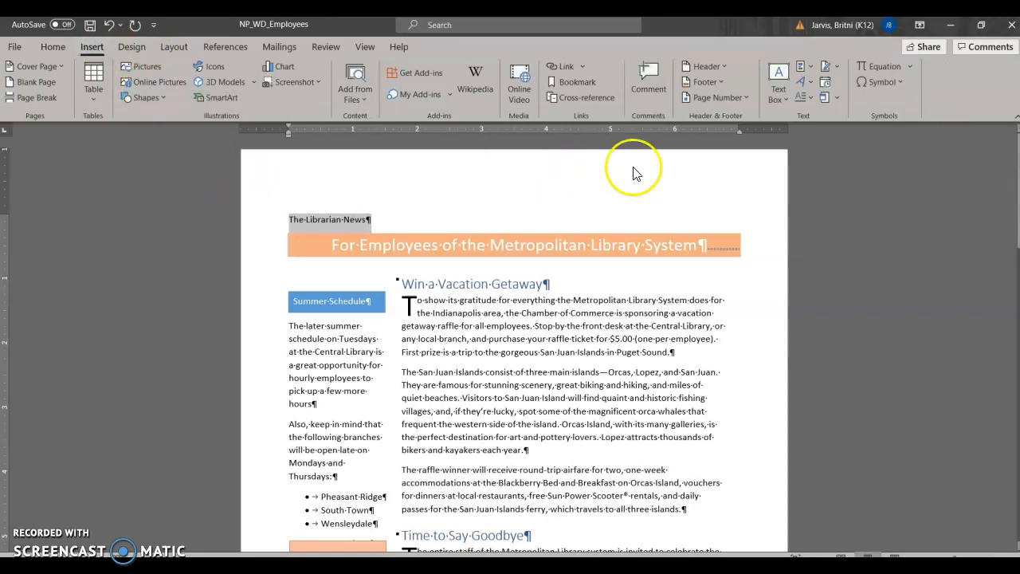
left_click(811, 79)
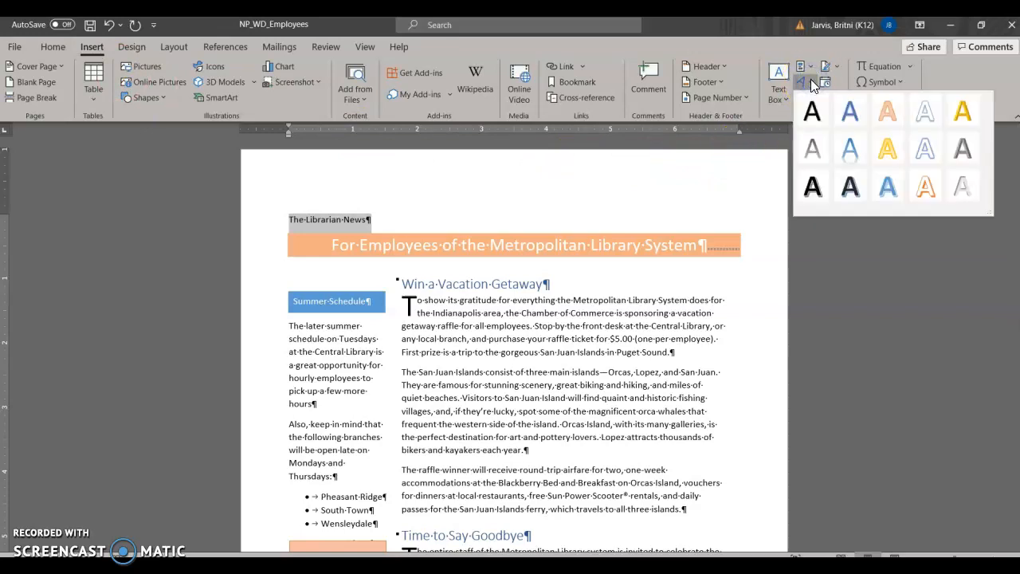
left_click(886, 187)
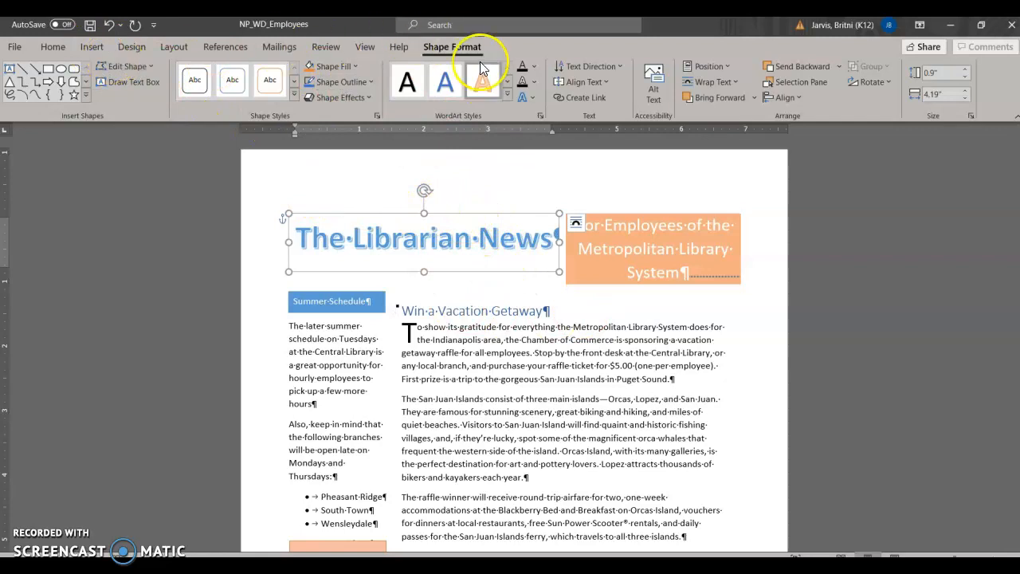
- Set the width of the title's WordArt to 7 inches
left_click(946, 95)
type("7")
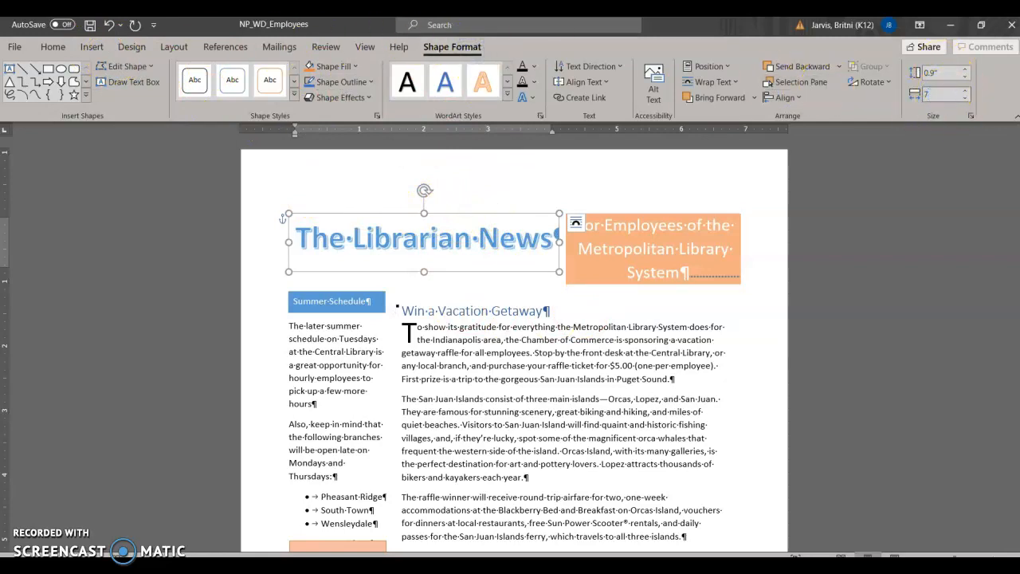
key("Return")
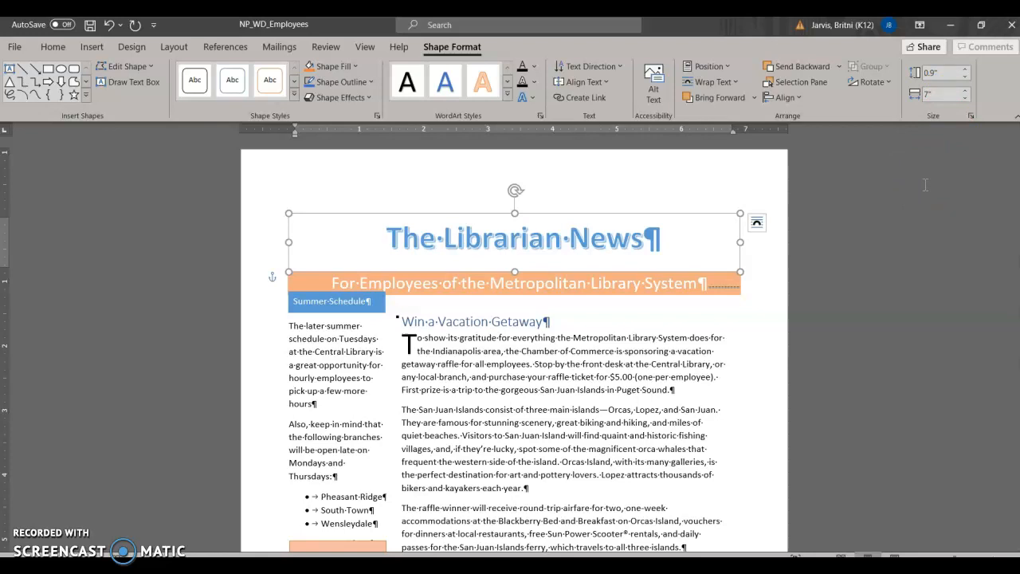
- Fix the WordArt title's position on the page and apply the Chevron: Up transform effect to its text
left_click(756, 223)
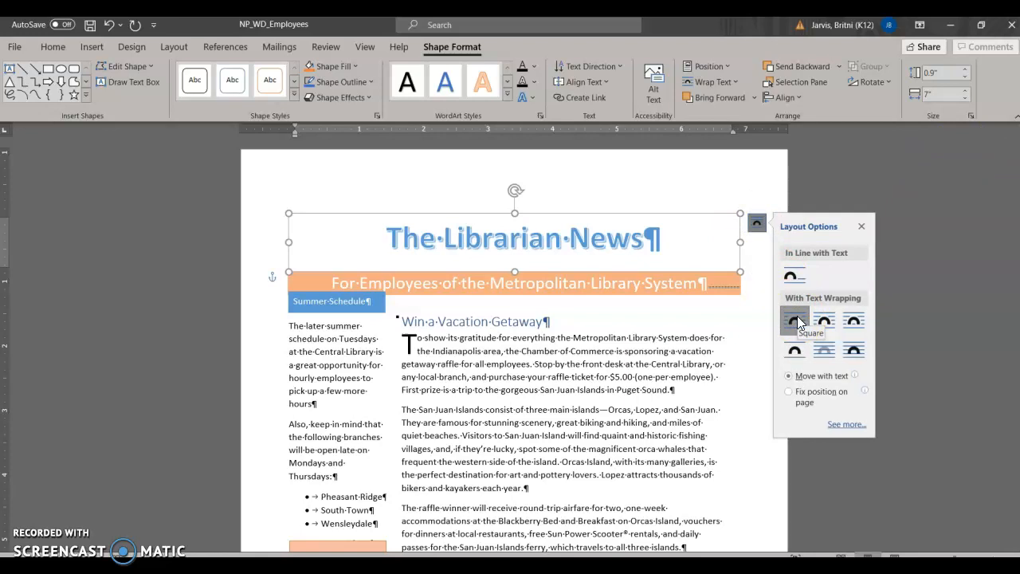
left_click(789, 391)
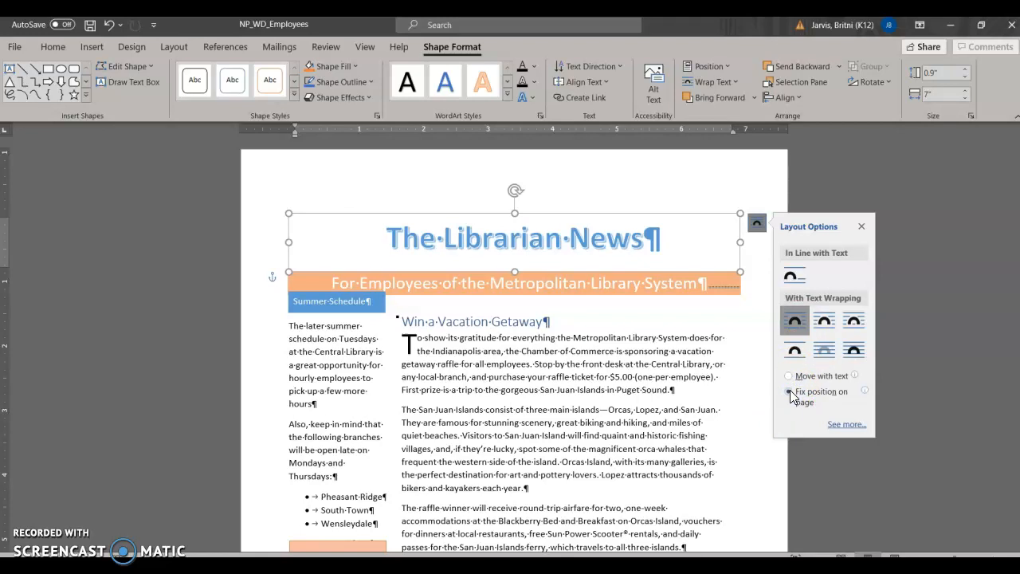
left_click(595, 215)
left_click(469, 51)
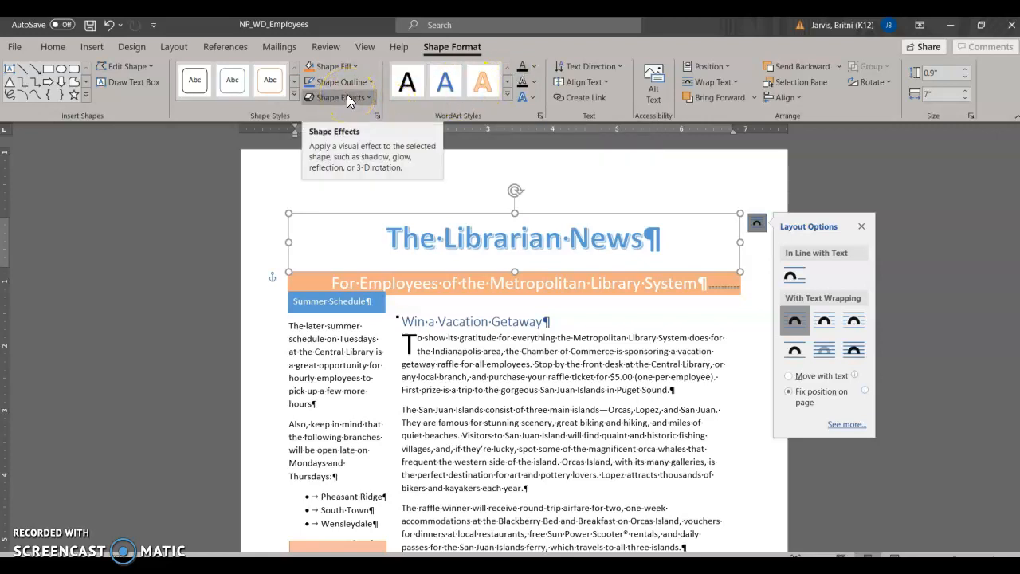
left_click(526, 97)
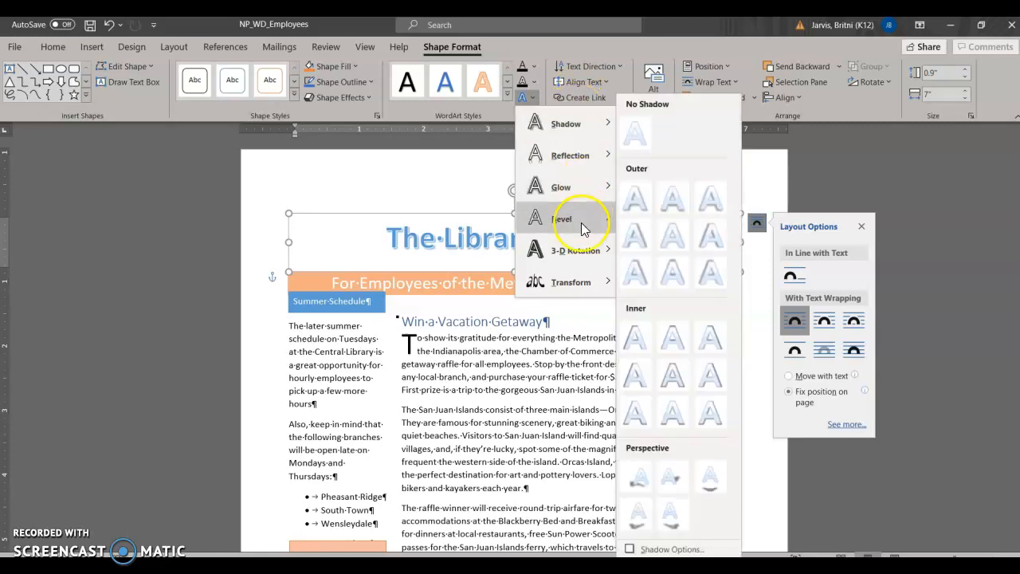
left_click(572, 283)
left_click_drag(572, 285, 619, 342)
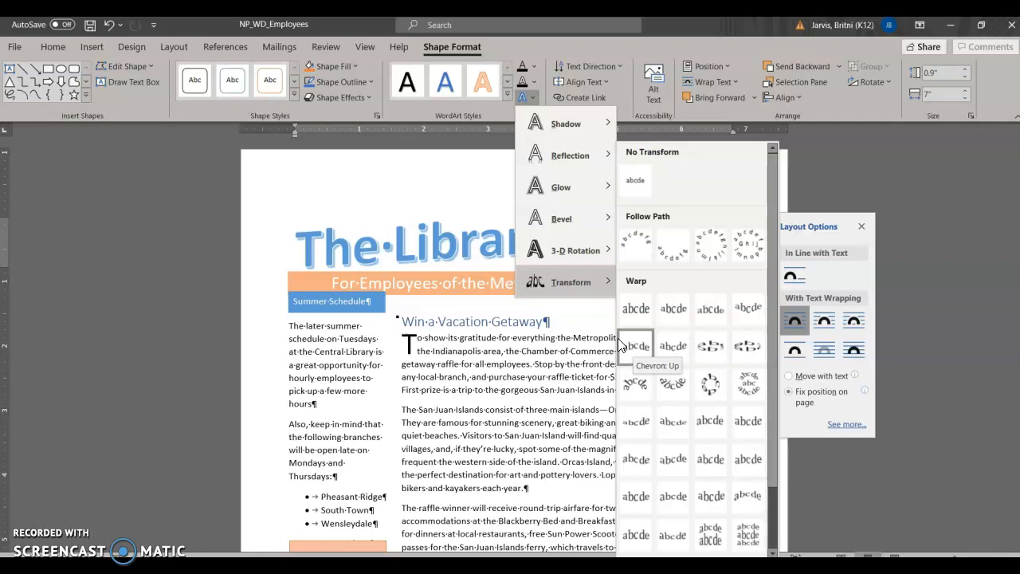
left_click(627, 344)
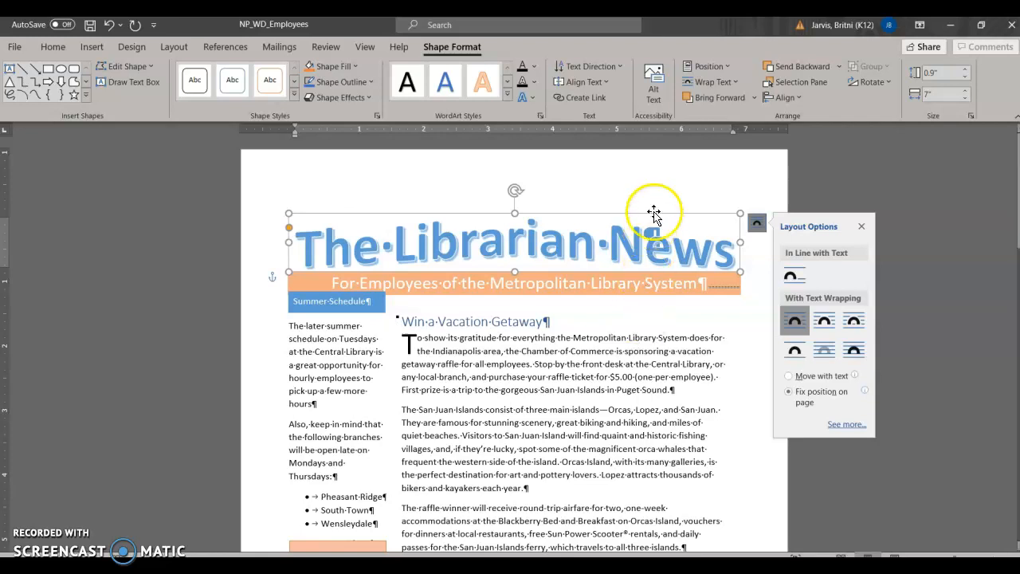
- Apply the Offset: Bottom Right outer shadow to the WordArt title "The Librarian News"
left_click(534, 98)
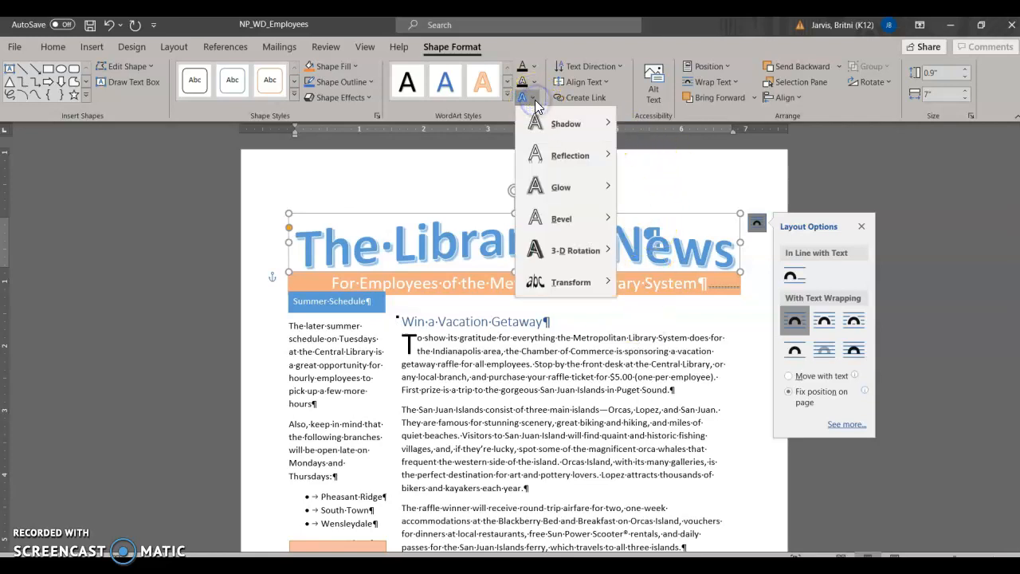
mouse_move(549, 129)
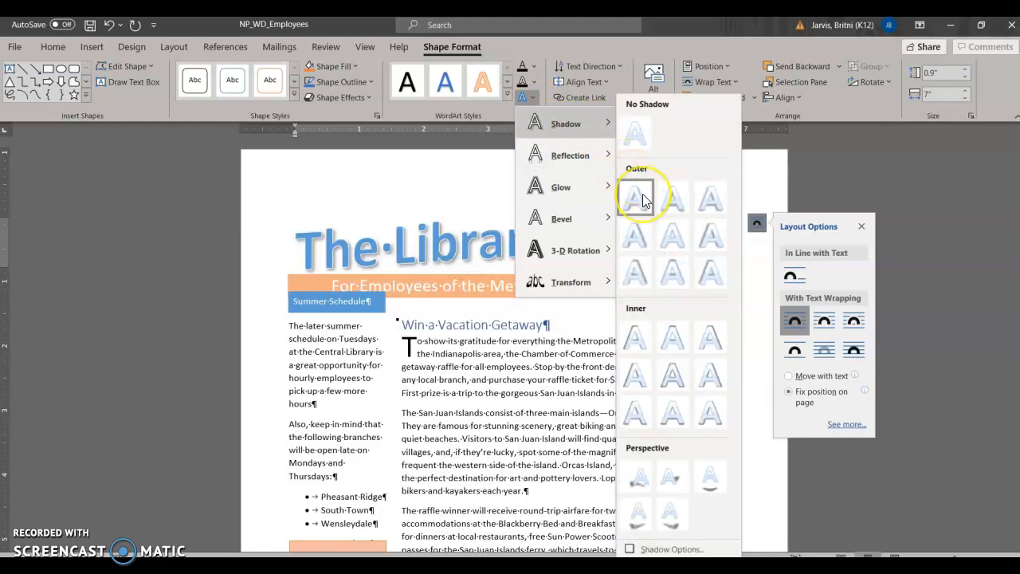
left_click(640, 195)
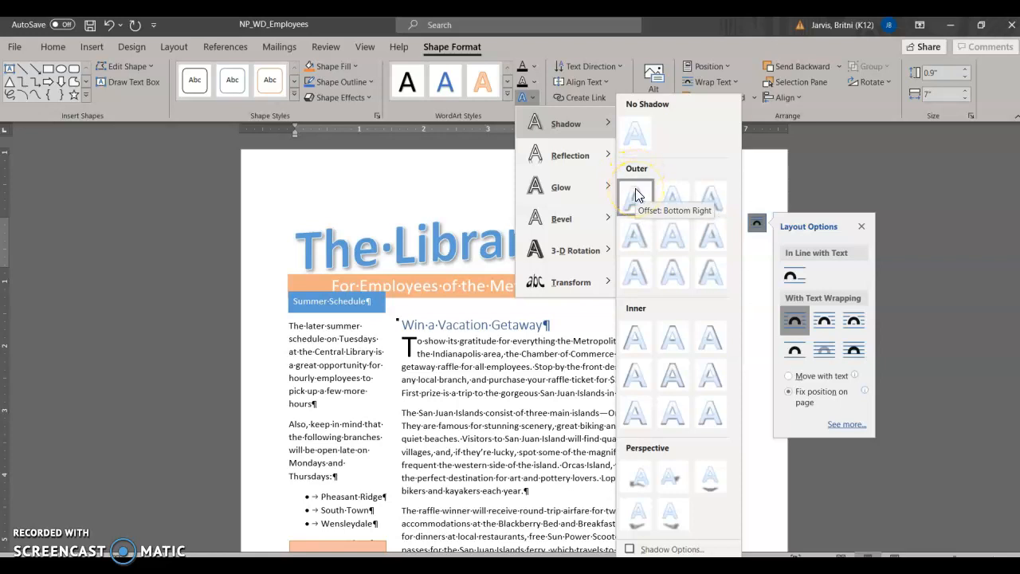
left_click(635, 191)
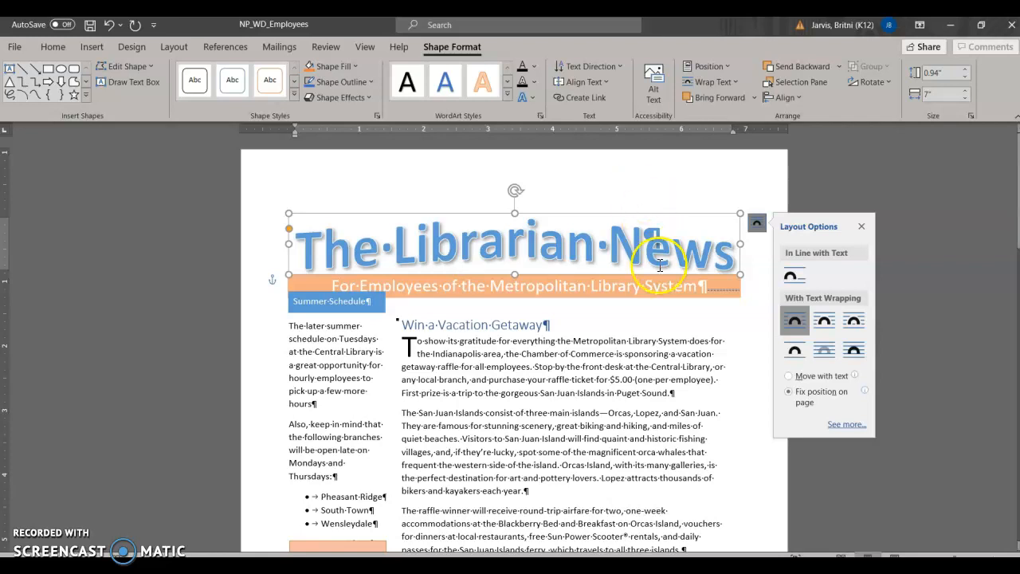
- Insert the picture Support_WD_4_Island from the Desktop at the end of the first paragraph of "Win a Vacation Getaway"
scroll(650, 231, "down", 2)
left_click(649, 322)
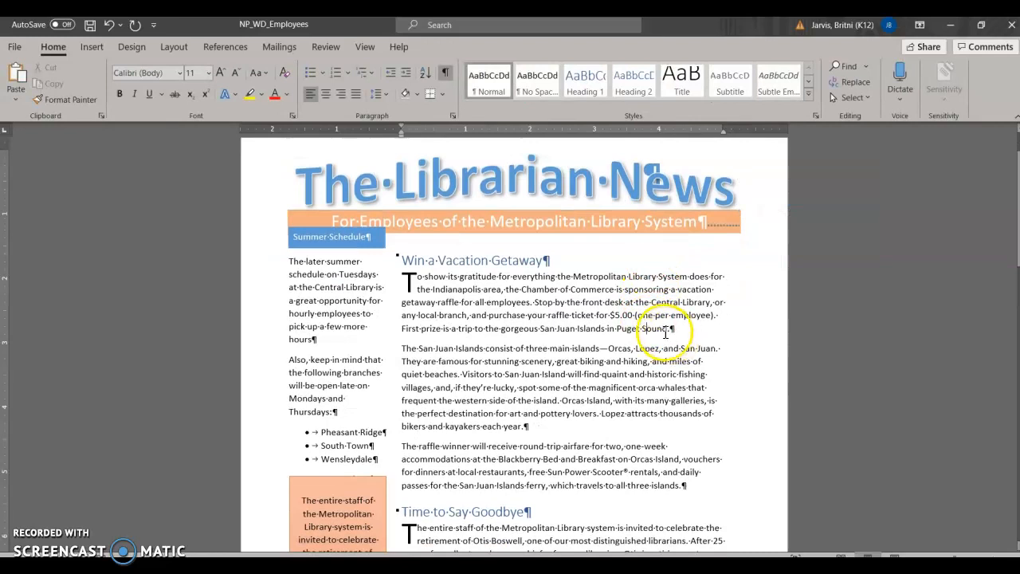
left_click(673, 331)
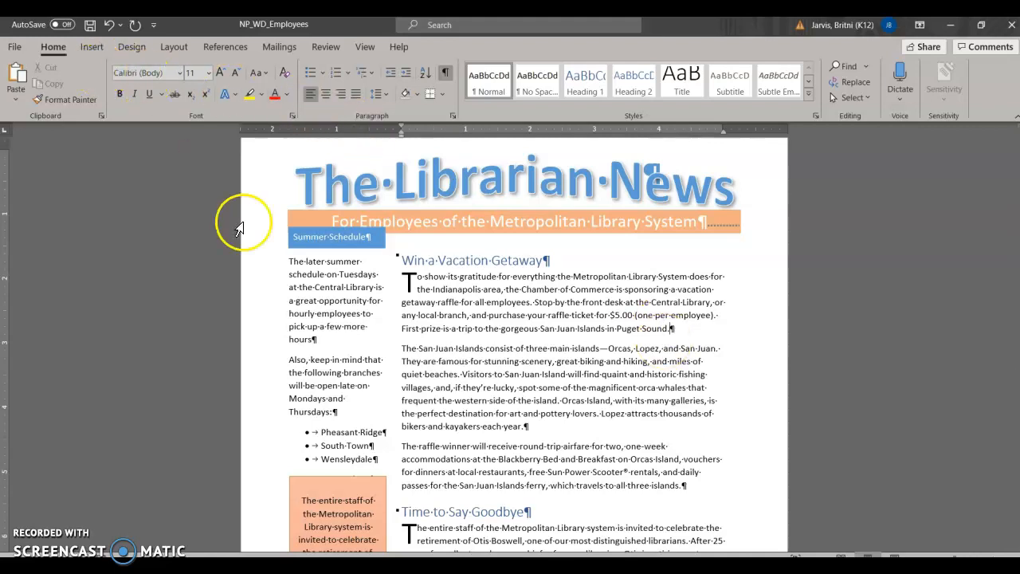
left_click(94, 48)
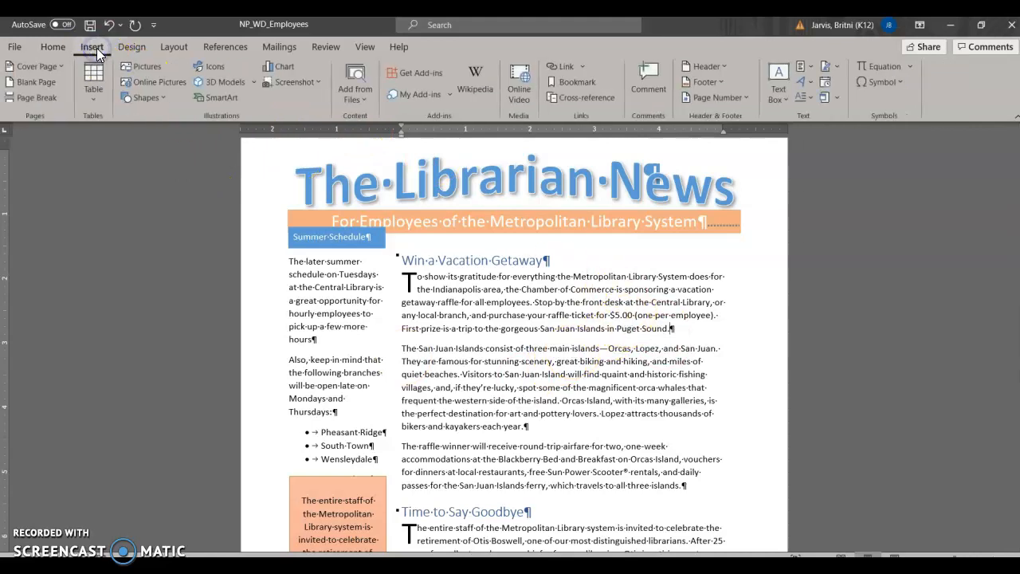
left_click(142, 66)
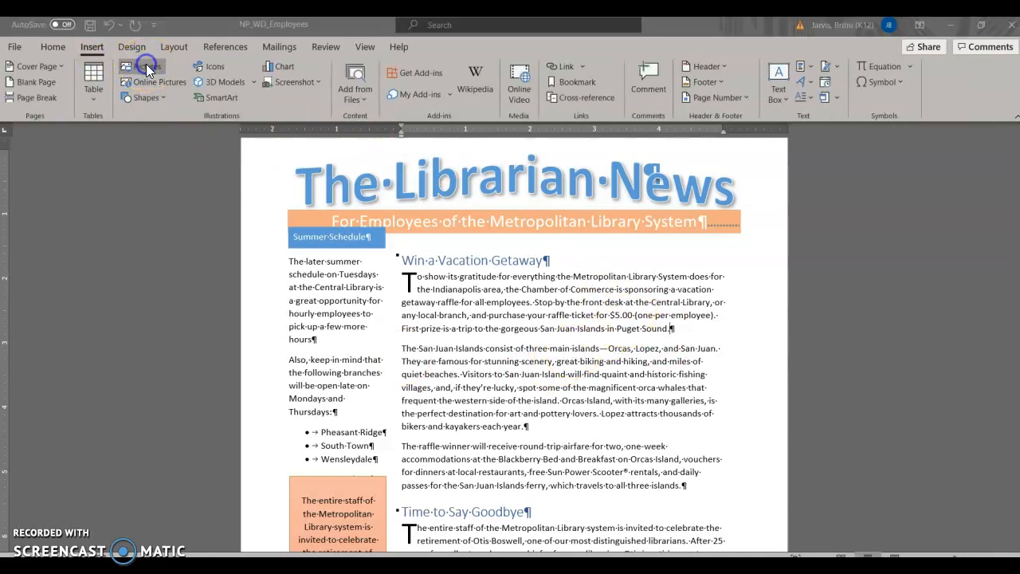
left_click(51, 114)
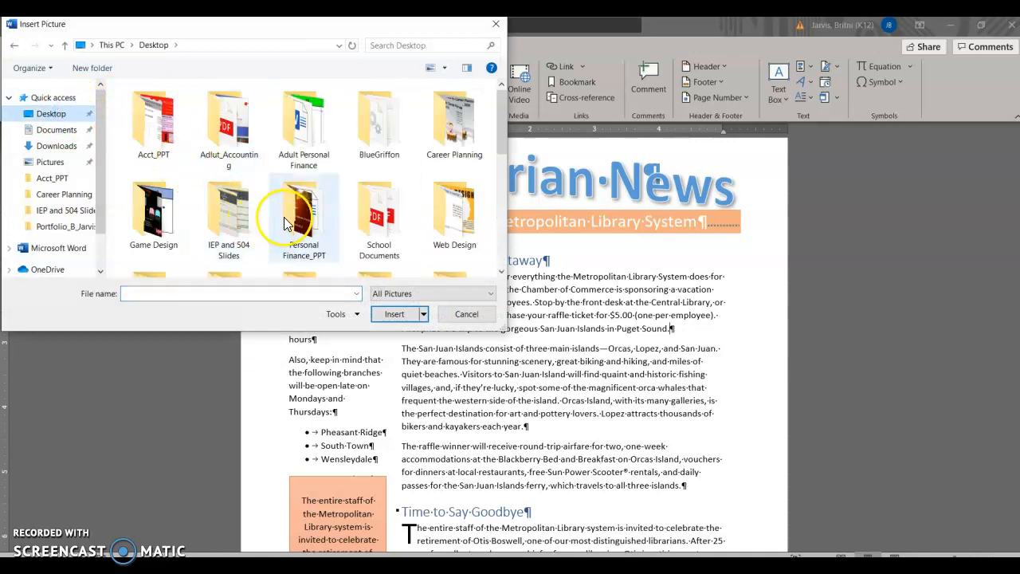
scroll(335, 255, "down", 1)
scroll(478, 275, "down", 2)
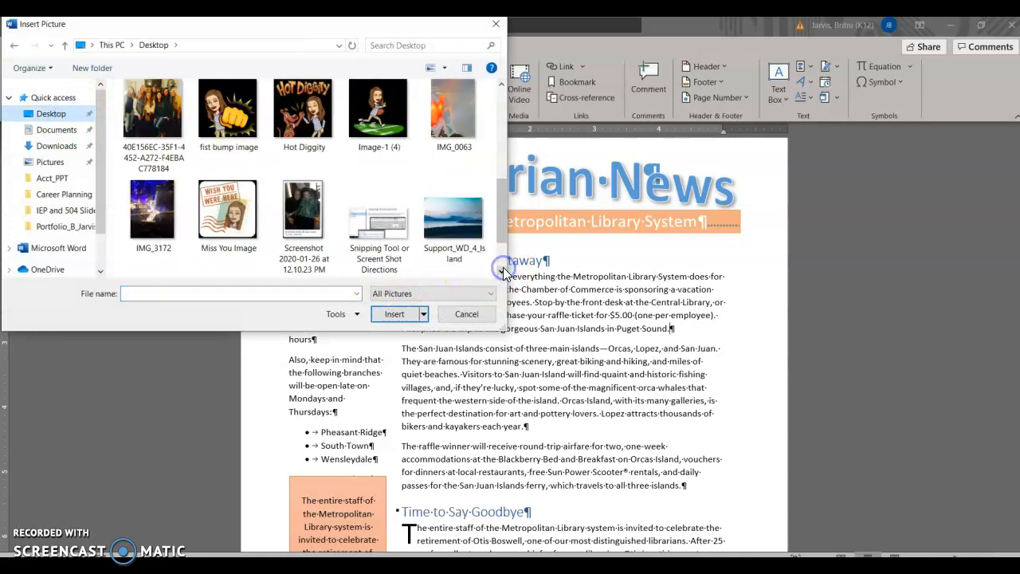
left_click(451, 231)
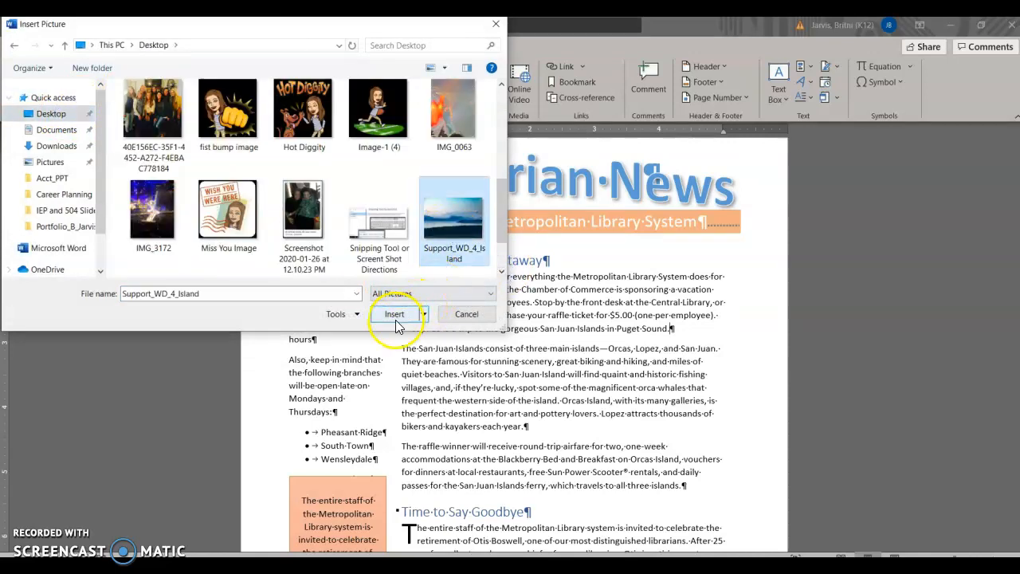
left_click(395, 319)
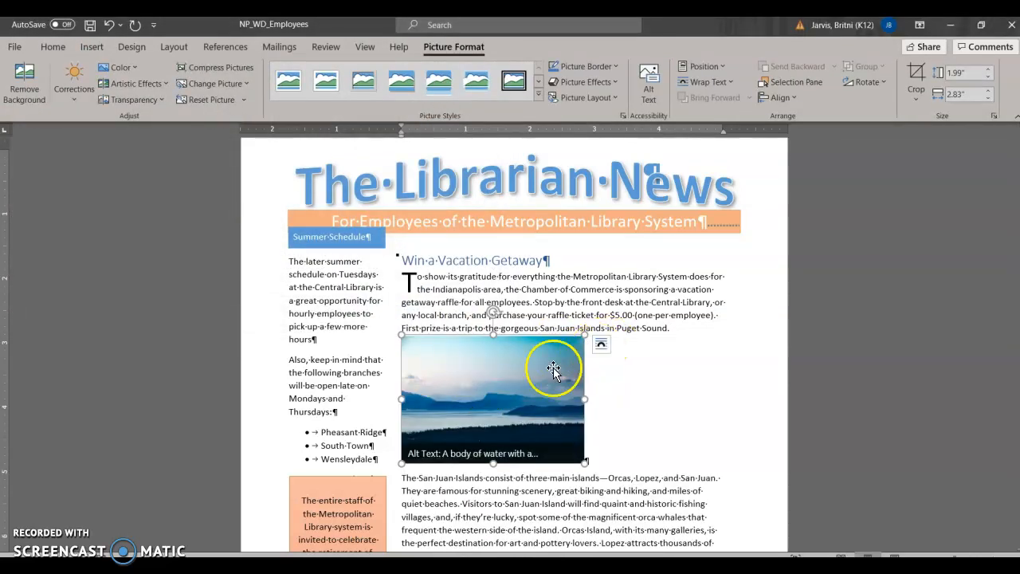
- Crop the island picture to a square 1:1 aspect ratio
left_click(599, 348)
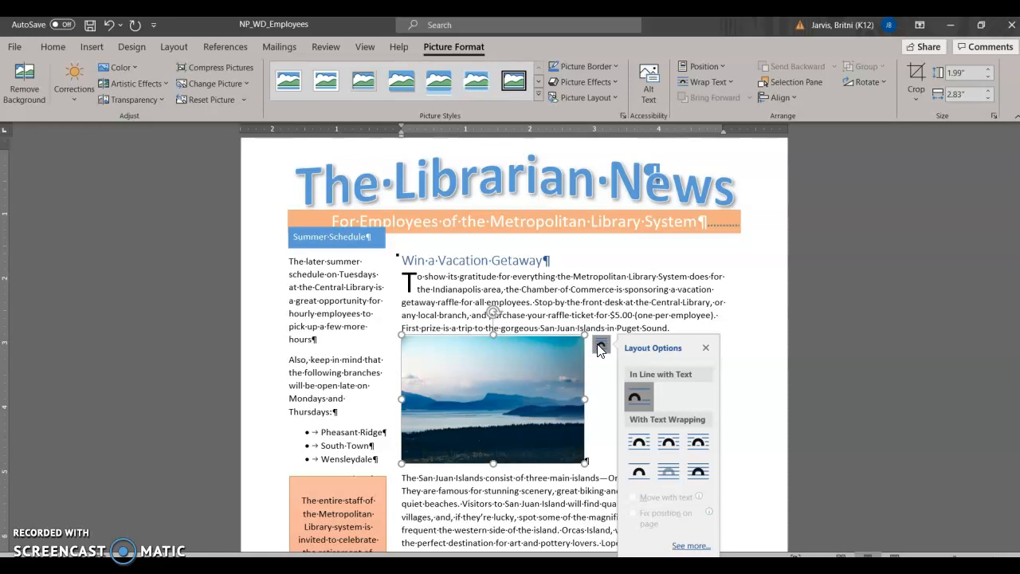
left_click(528, 357)
left_click(458, 51)
left_click(456, 51)
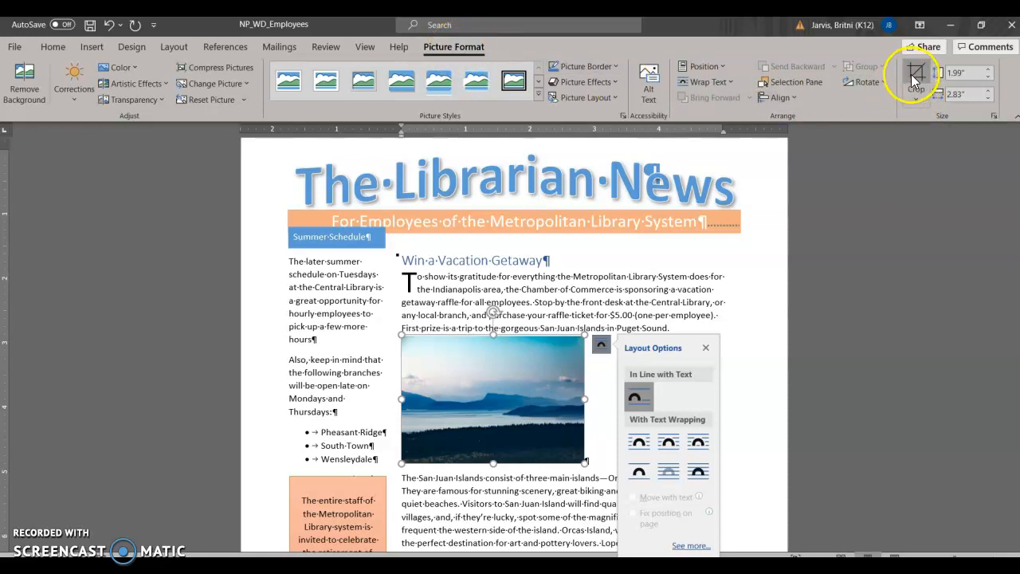
left_click(919, 100)
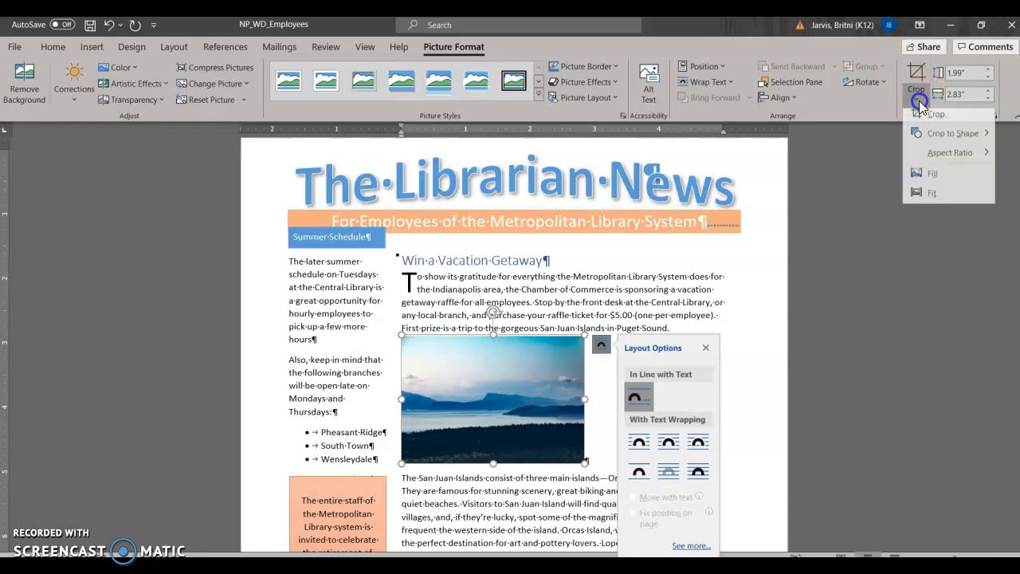
mouse_move(935, 138)
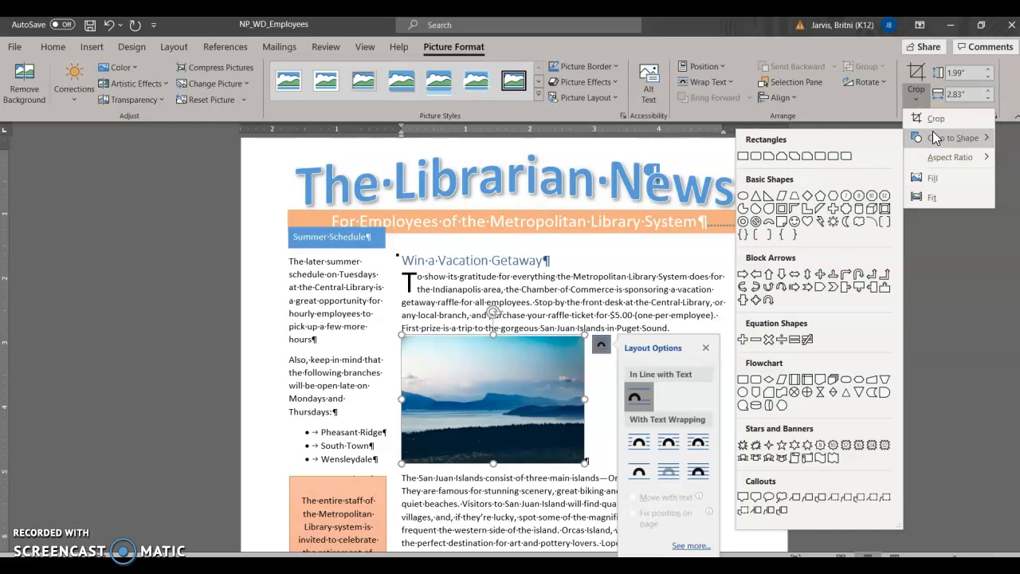
left_click(934, 159)
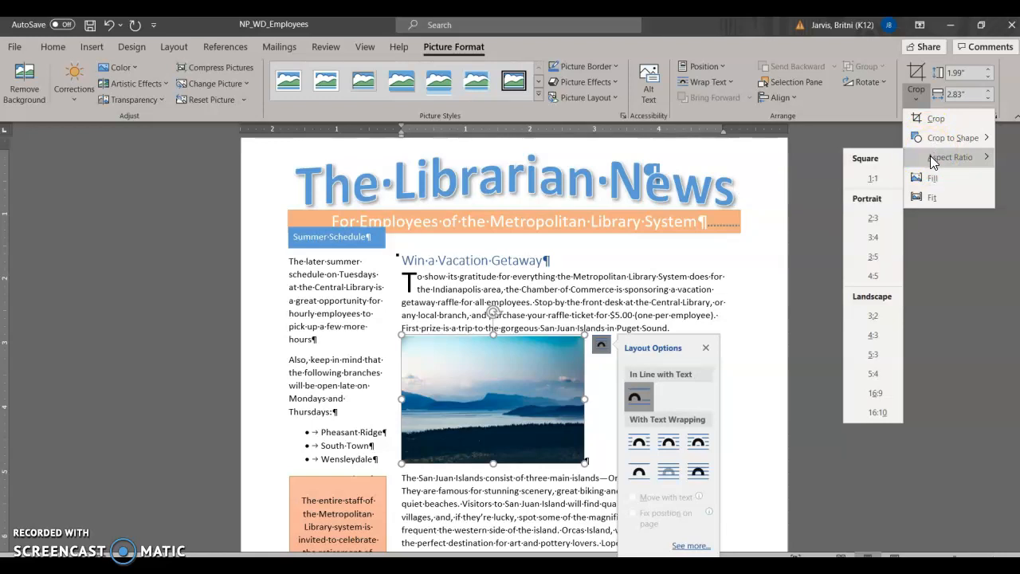
left_click(882, 179)
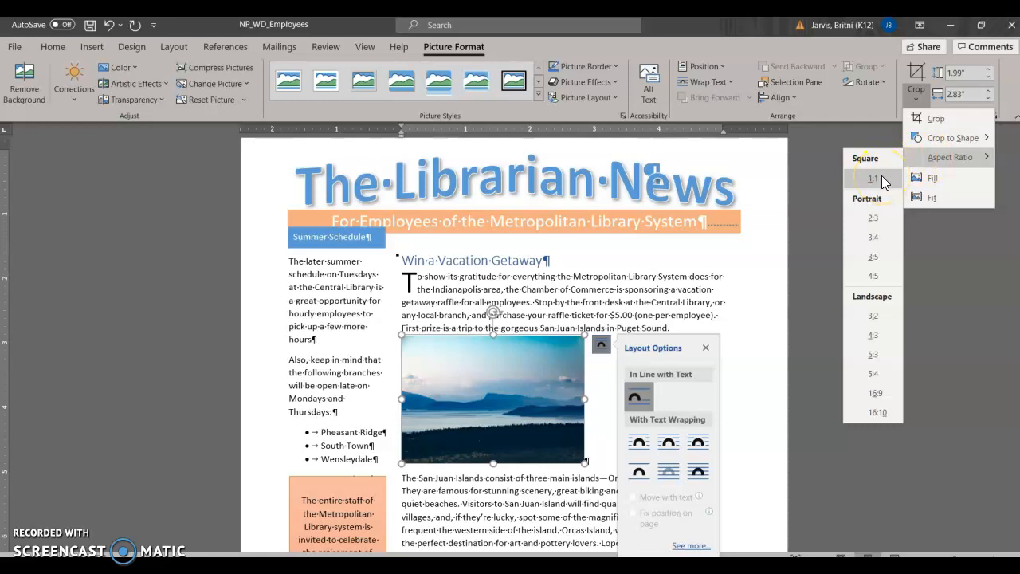
- Set the cropped island picture's height to 1.5 inches and leave crop mode
left_click(964, 73)
type("1.5")
key("Return")
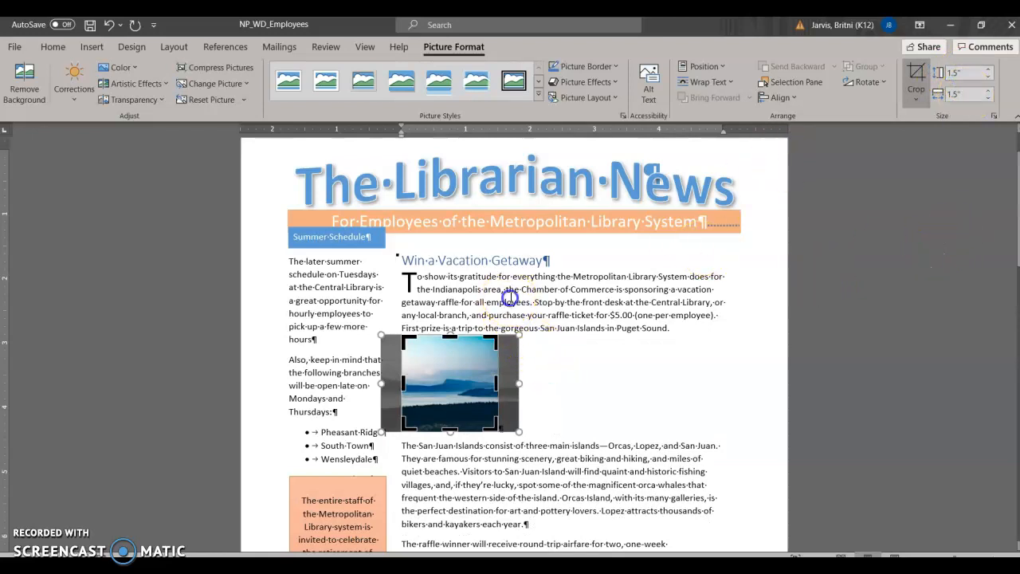
left_click(508, 297)
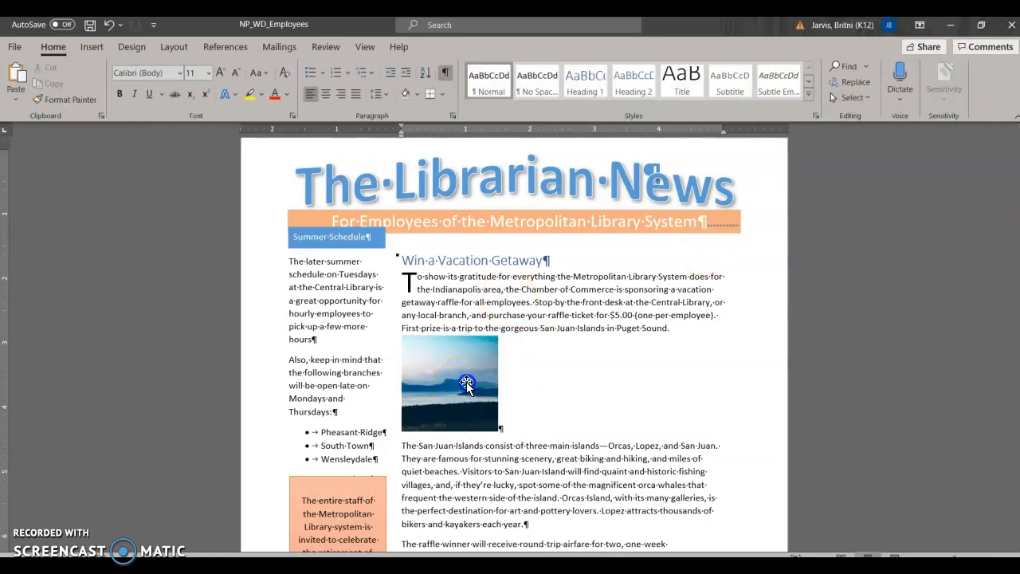
- Give the island picture Square text wrapping and move it to the right edge of the paragraph about the San Juan Islands
left_click(466, 385)
left_click(514, 345)
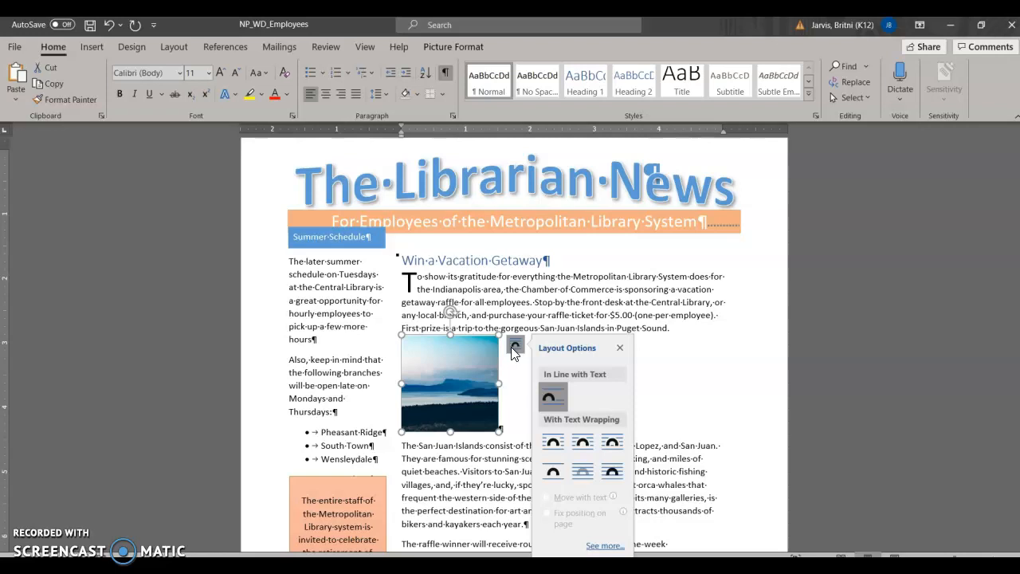
left_click(552, 443)
left_click_drag(453, 372, 686, 398)
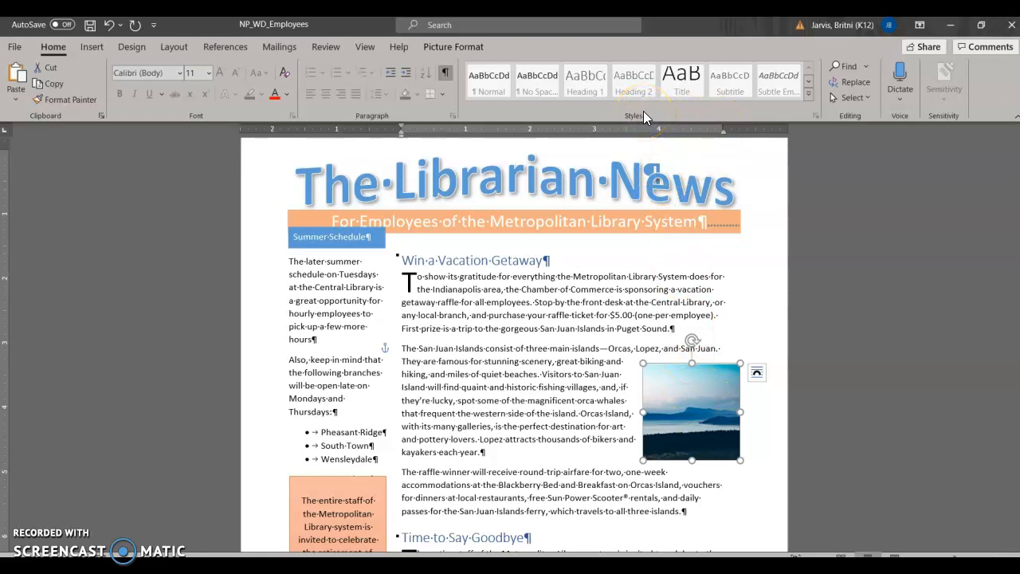
- Apply the rounded, beveled-edge picture style to the island picture and nudge the picture slightly downward
left_click(461, 47)
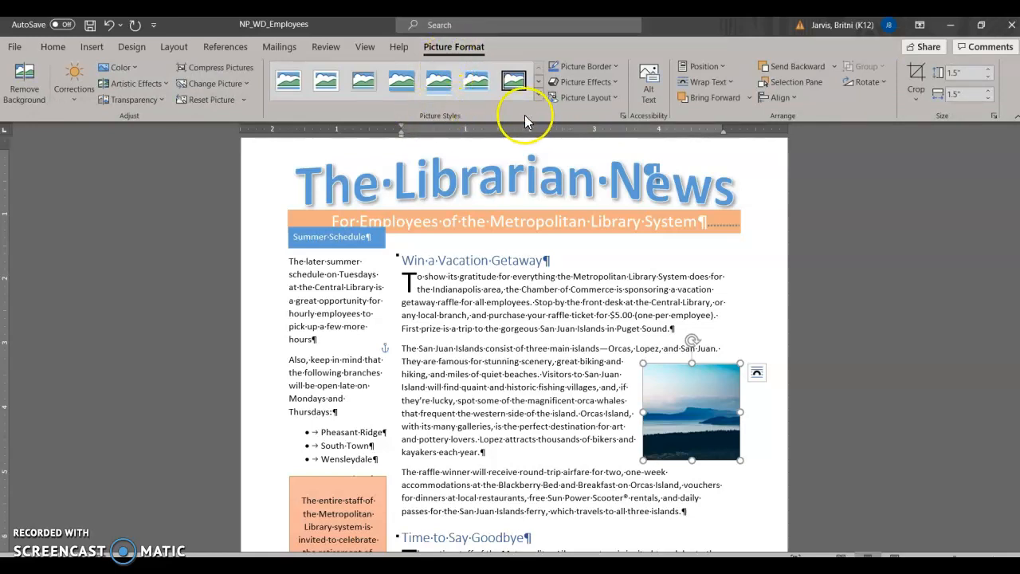
left_click(538, 95)
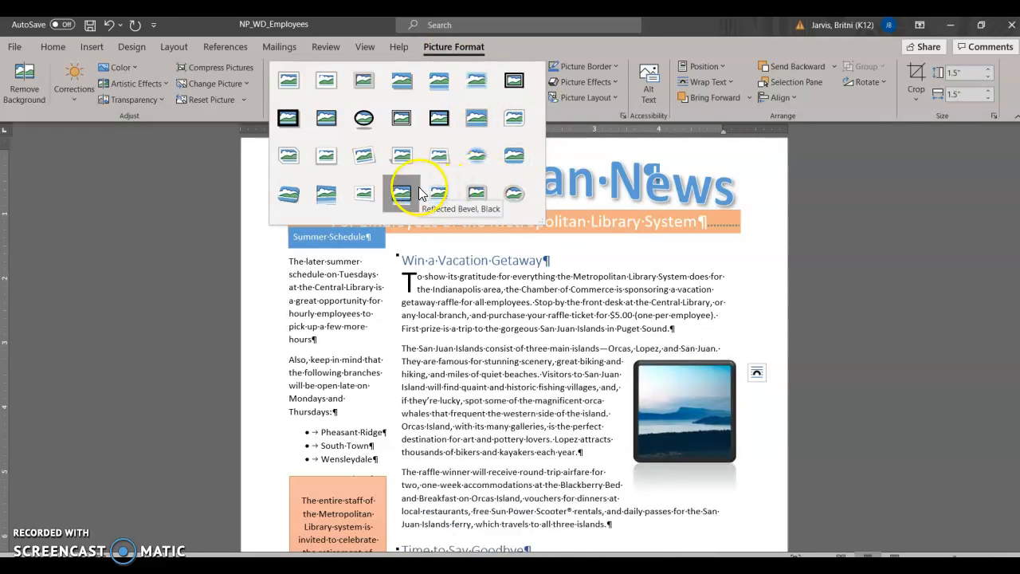
left_click(514, 157)
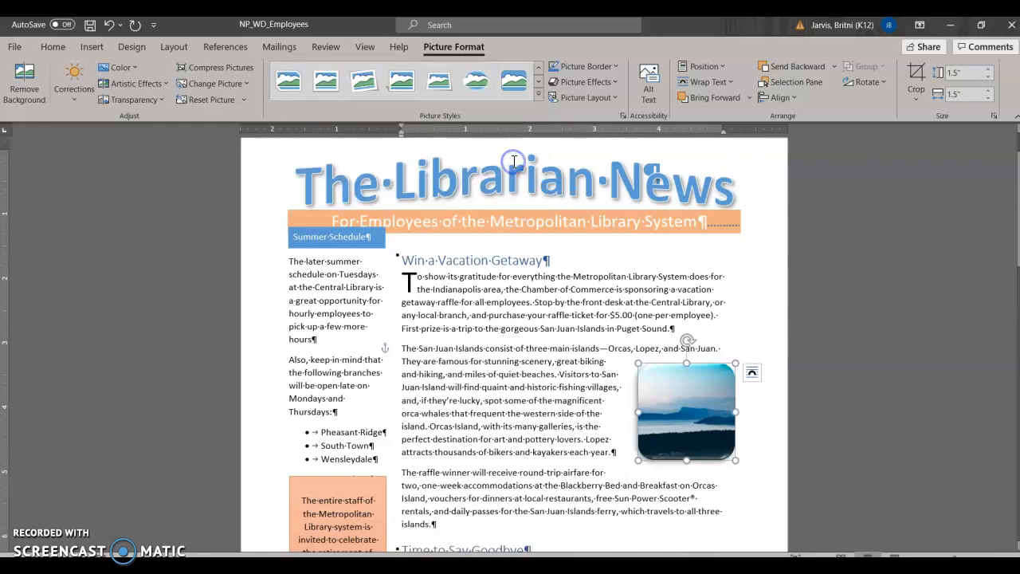
left_click(754, 322)
left_click_drag(653, 396, 654, 398)
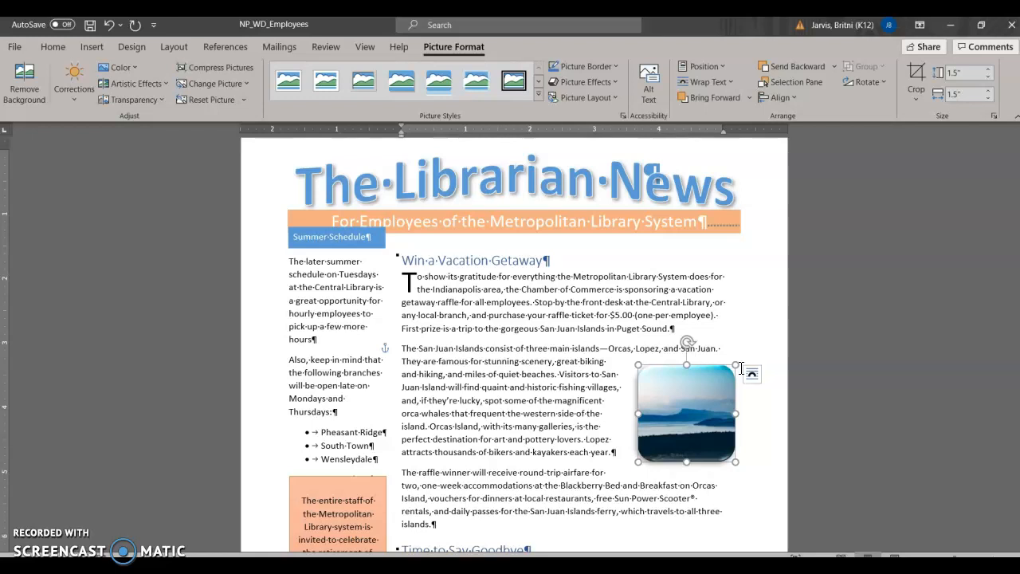
- Deselect the island picture and save the newsletter document
left_click(534, 309)
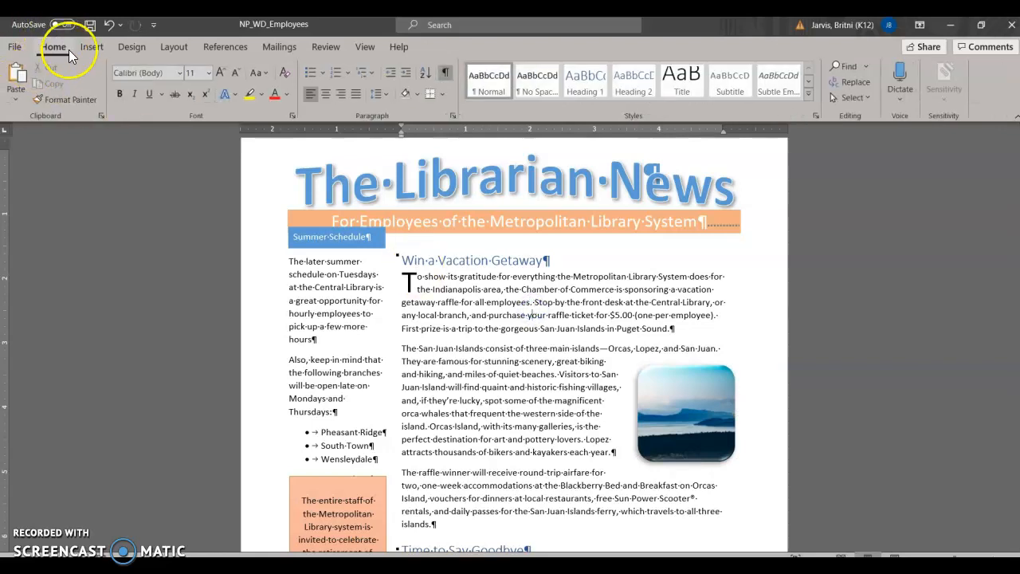
left_click(90, 27)
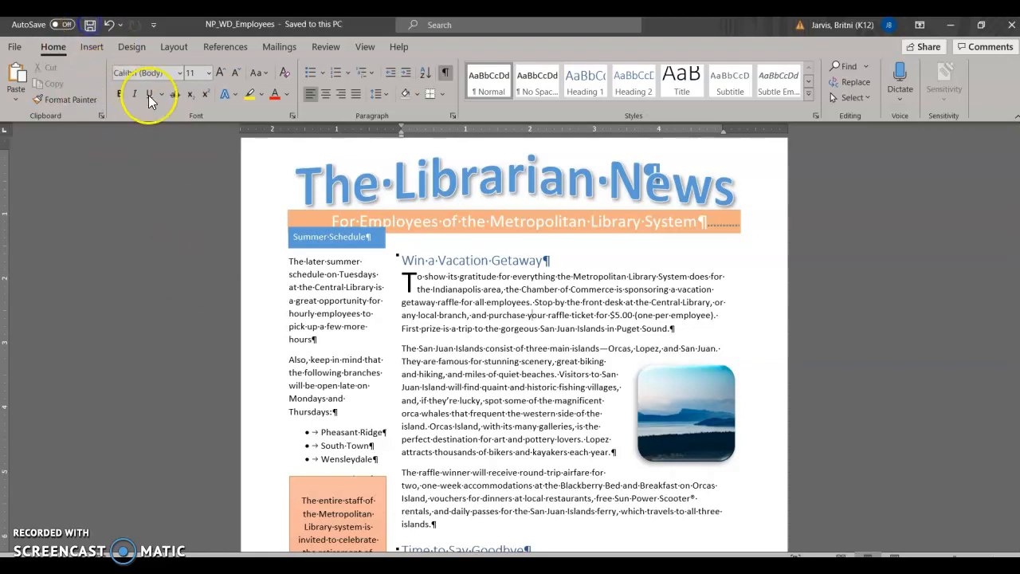